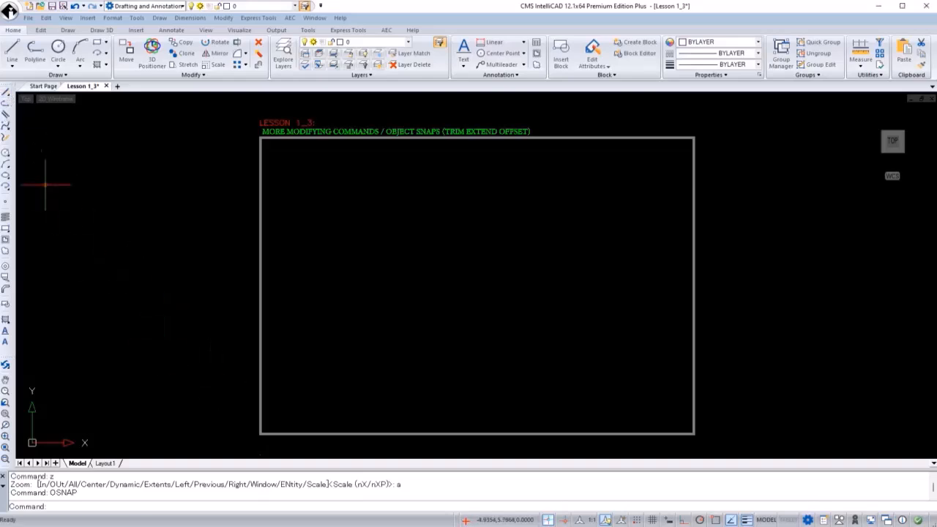
Draw a square with the Line command through points 1,2, 3,2, 3,4, 1,4 and back to 1,2.
left_click(6, 93)
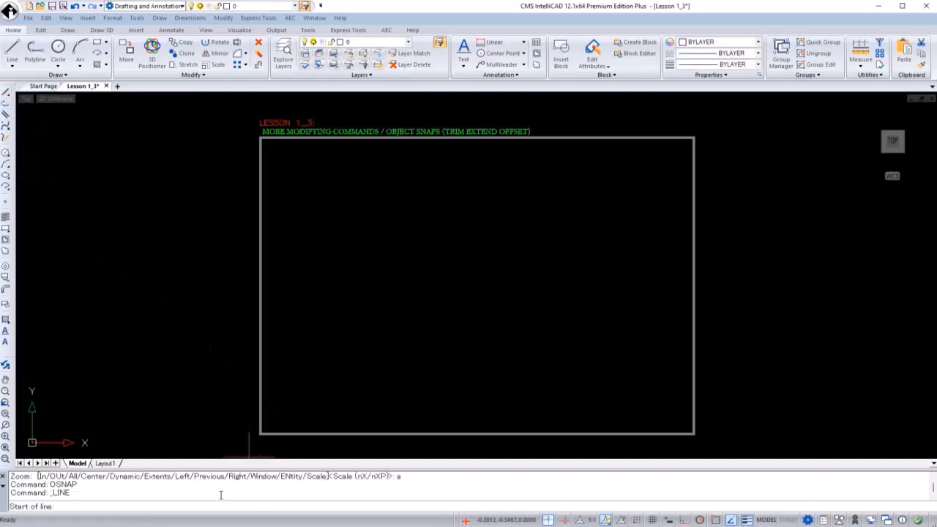
type("1,2")
key("Return")
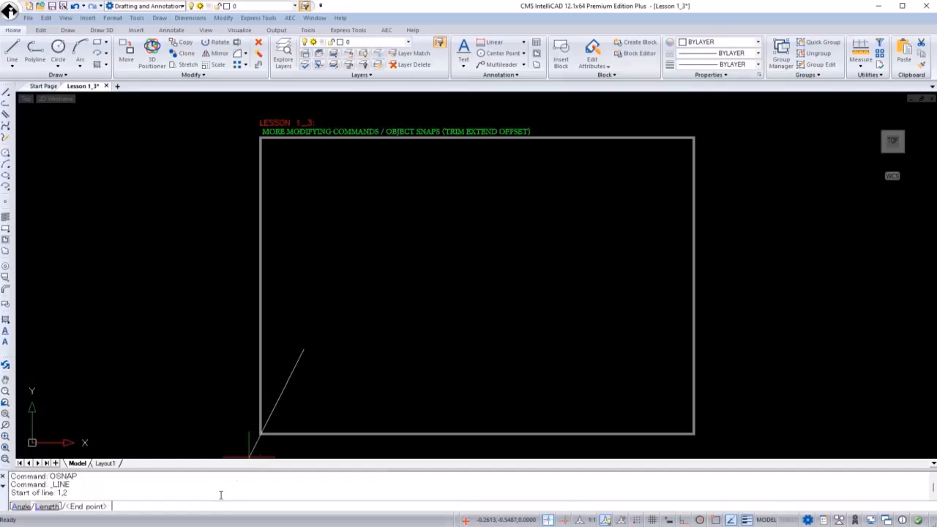
type("3,2")
key("Return")
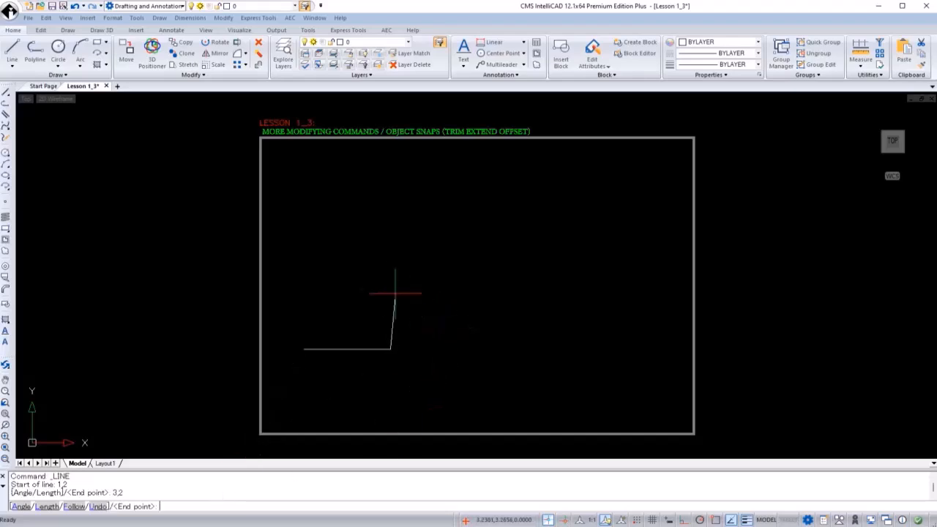
type("3,4")
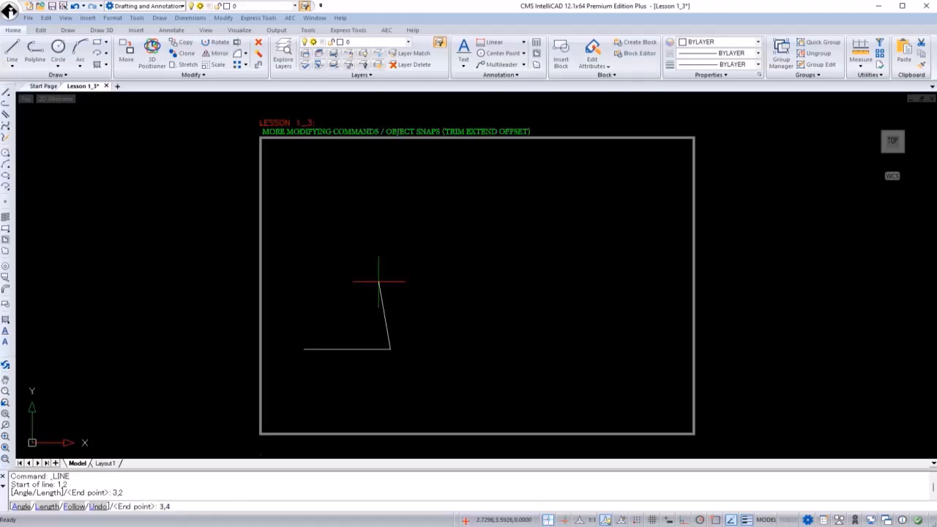
key("Return")
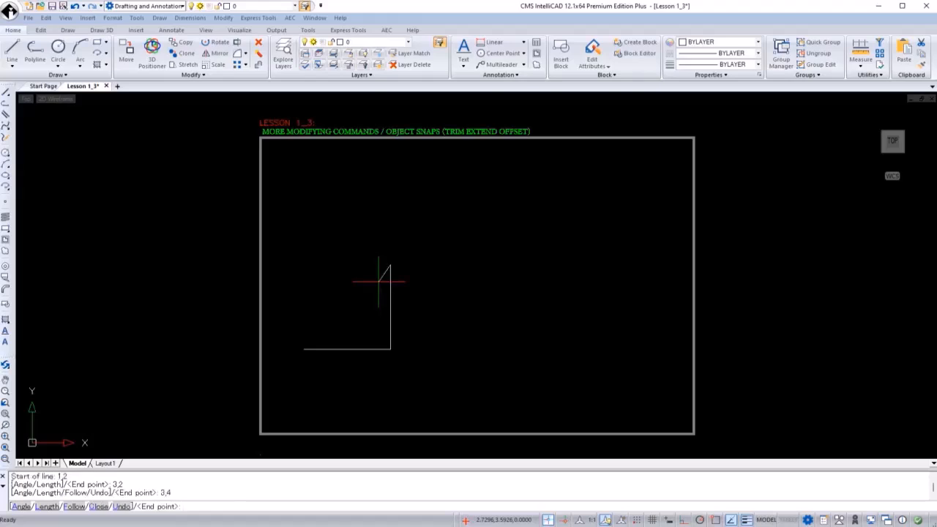
type("1,4")
key("Return")
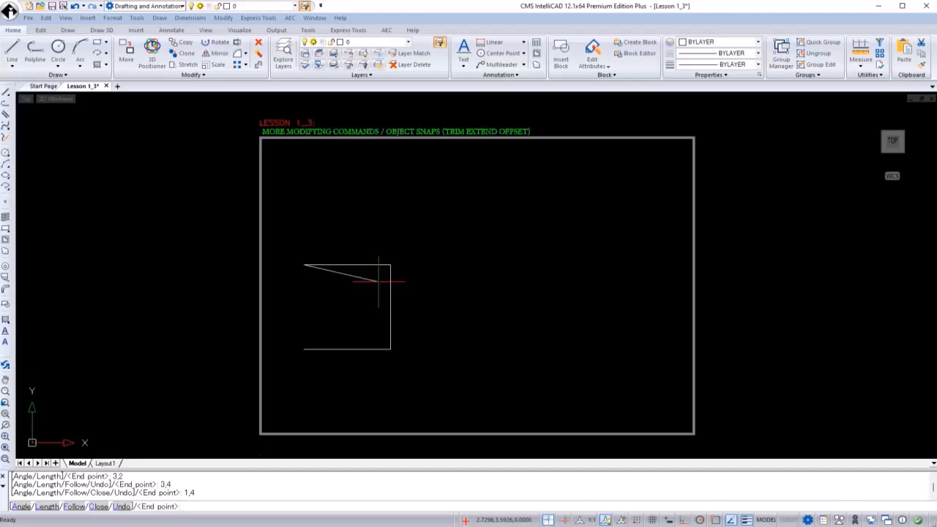
type("1,2")
key("Return")
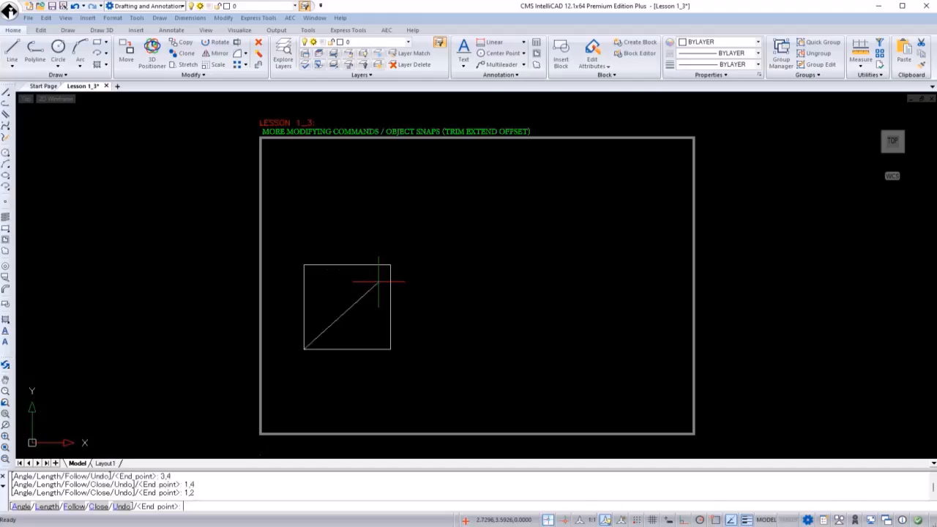
key("Return")
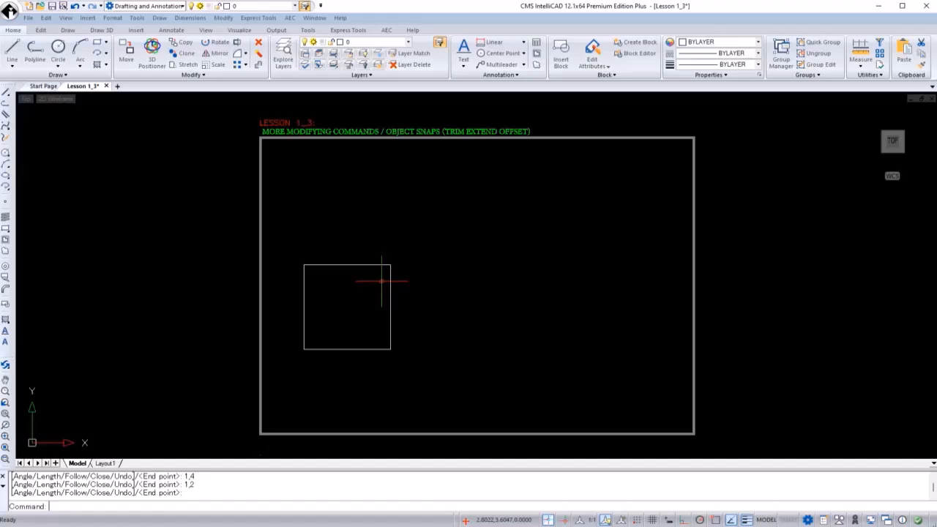
Draw a rectangle with first corner 4.5,2 and opposite corner @2,2.
left_click(57, 48)
key("Escape")
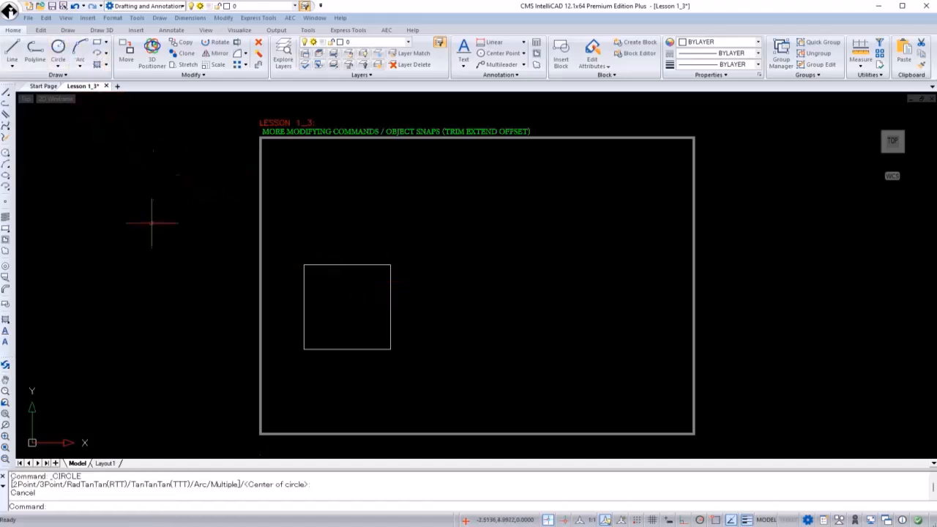
type("RECTANGLE")
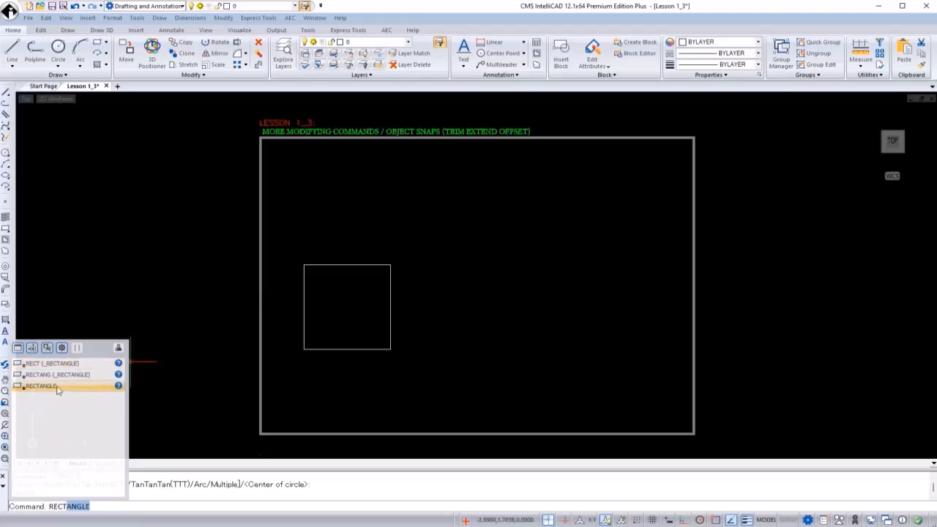
key("Return")
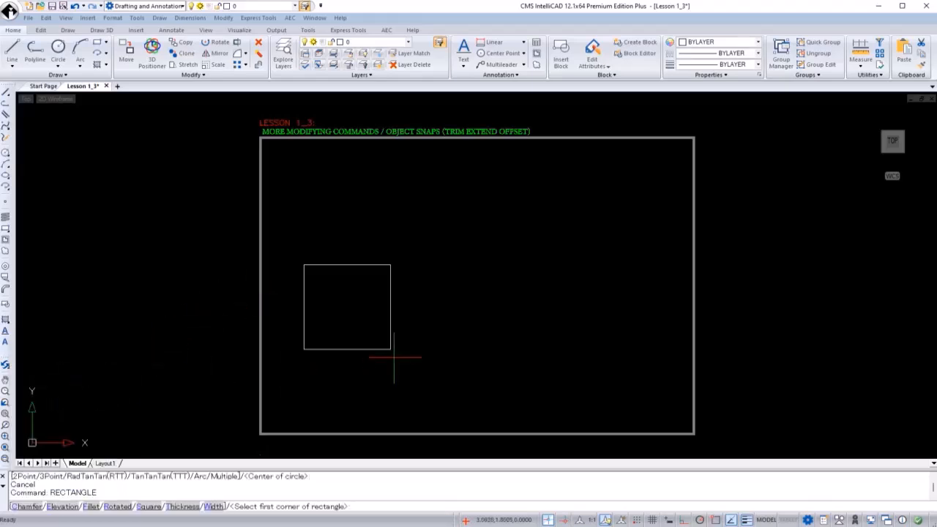
type("4.5,2")
key("Return")
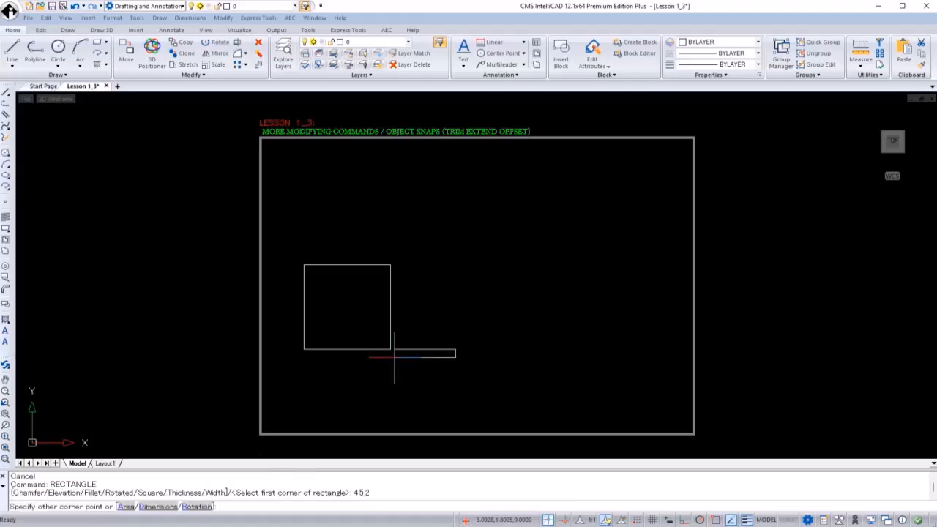
type("@2,")
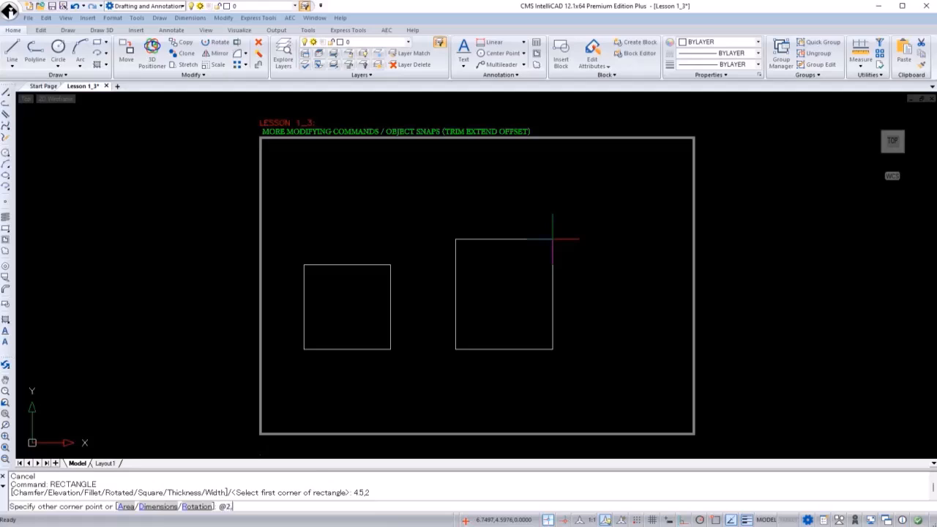
type("2")
key("Return")
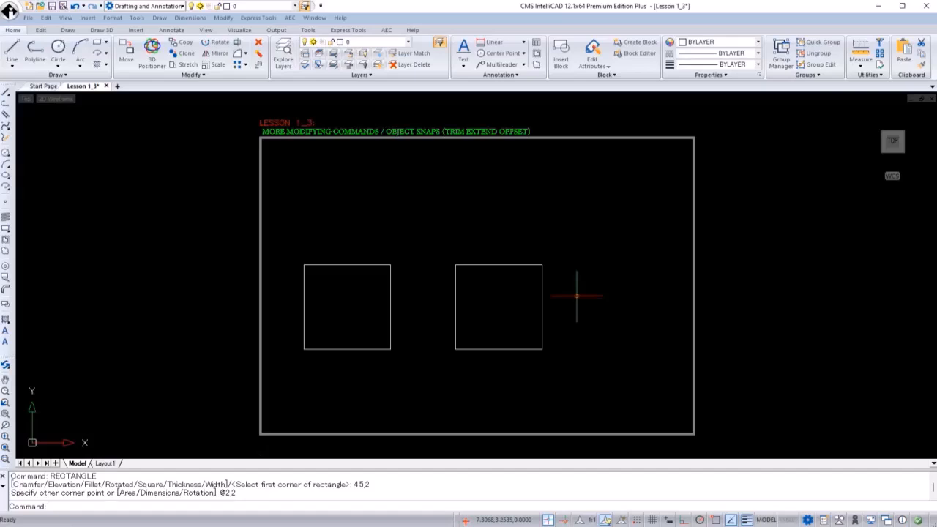
Select the rectangle and open the Properties palette.
left_click(583, 283)
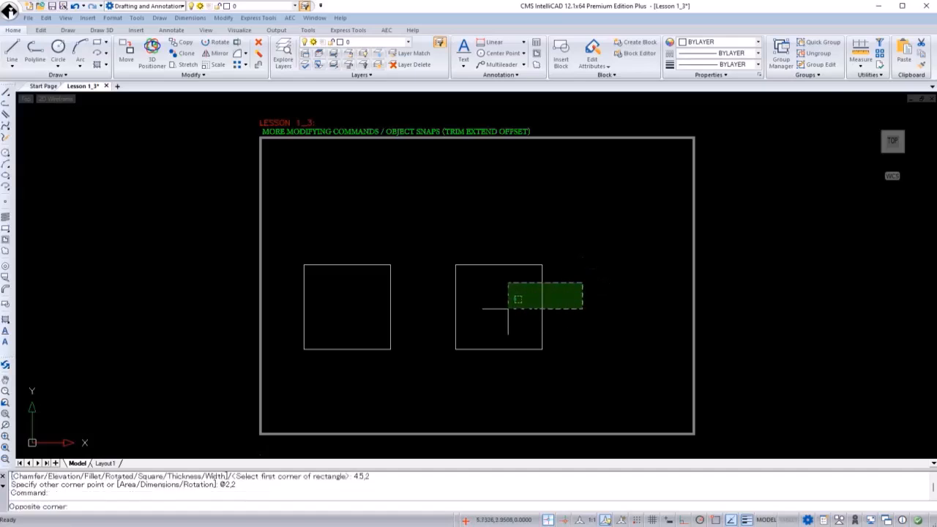
left_click(512, 308)
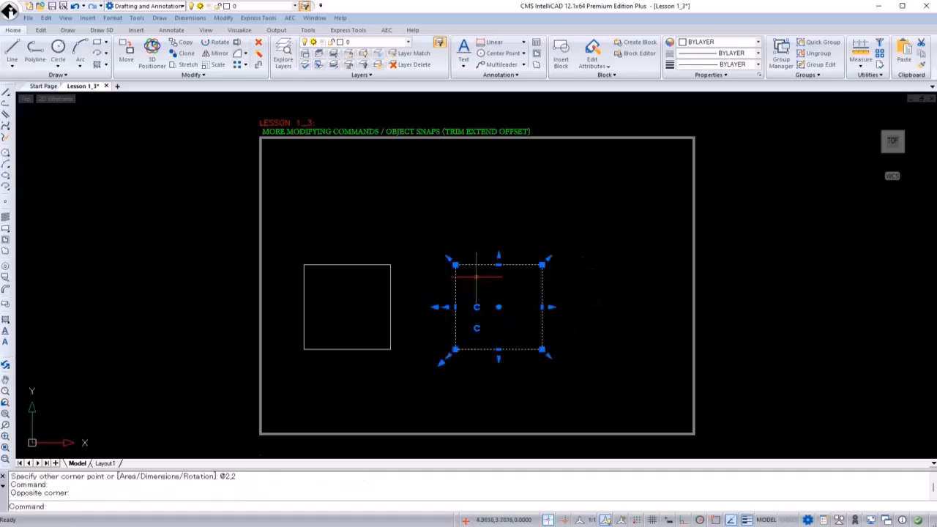
key("ctrl+1")
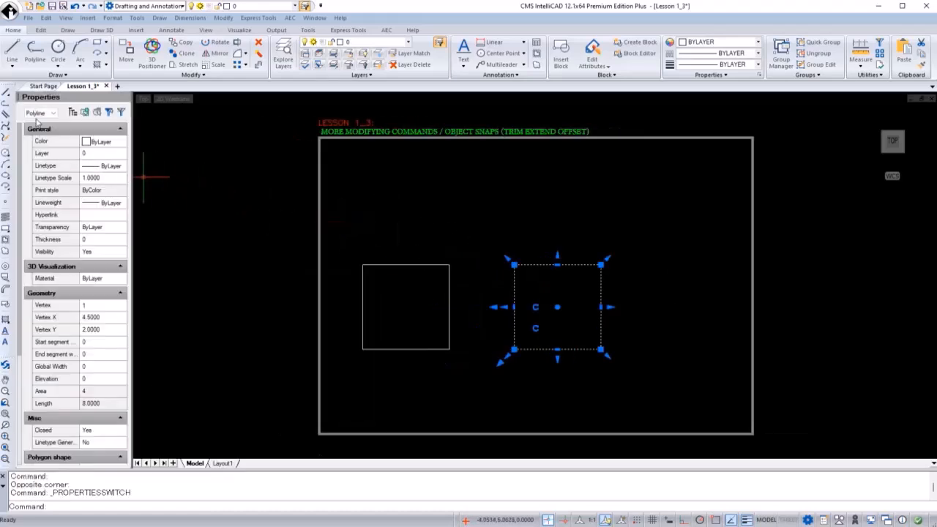
Inspect the properties of the first square's separate lines and of the rectangle polyline.
key("Escape")
left_click(418, 243)
left_click(381, 316)
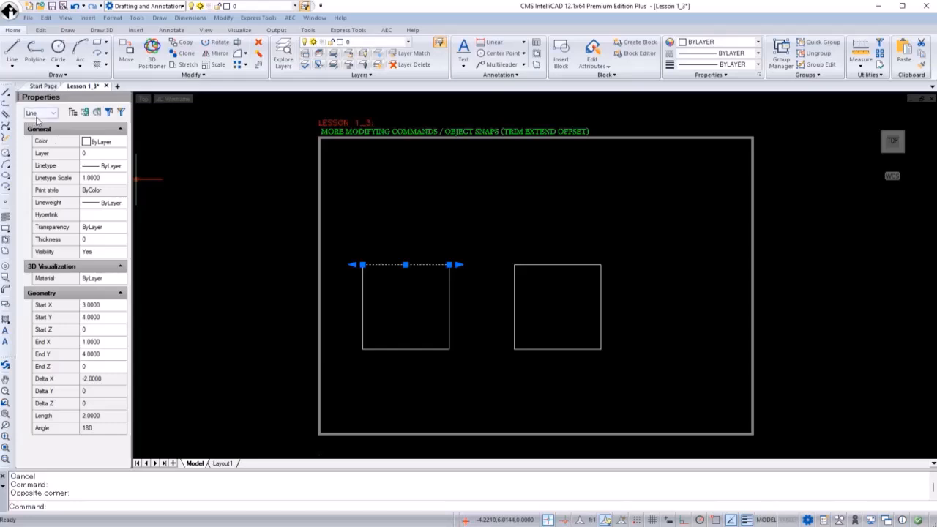
left_click(486, 296)
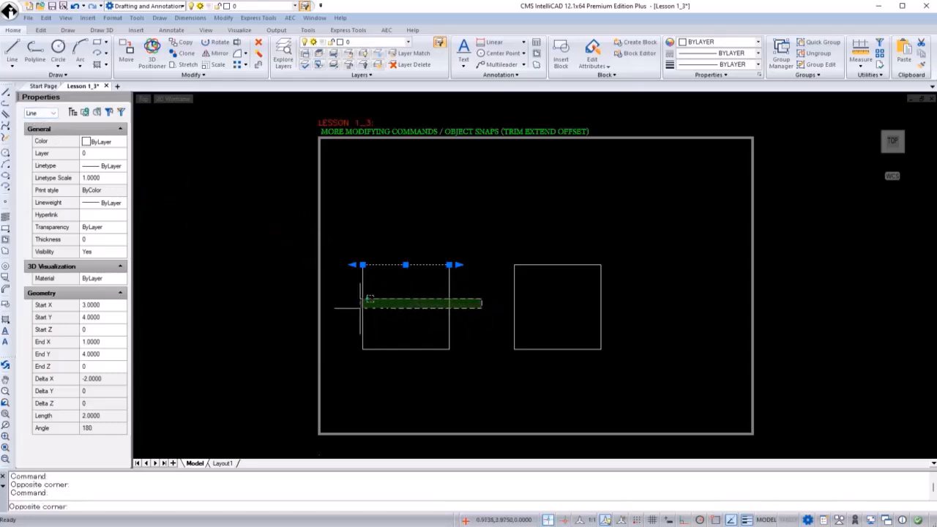
left_click(364, 317)
left_click(441, 328)
left_click(375, 400)
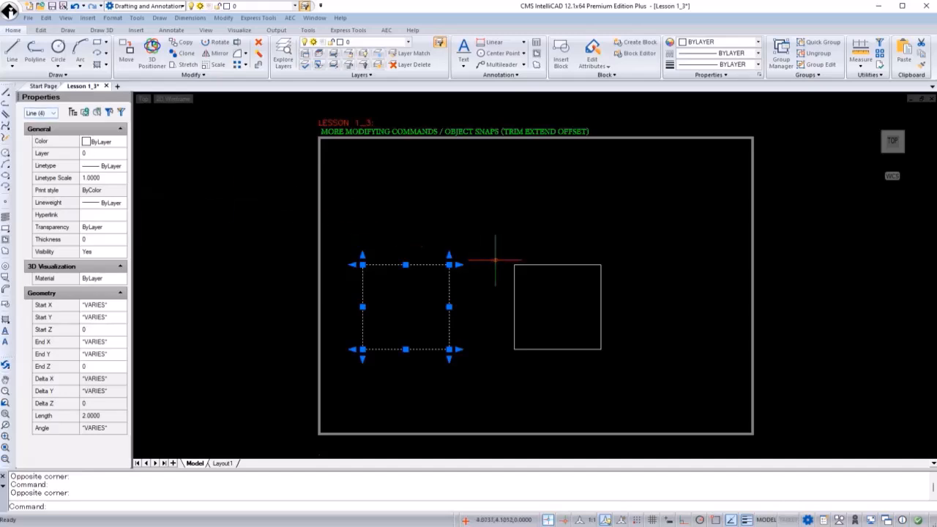
key("Escape")
left_click(557, 246)
left_click(534, 283)
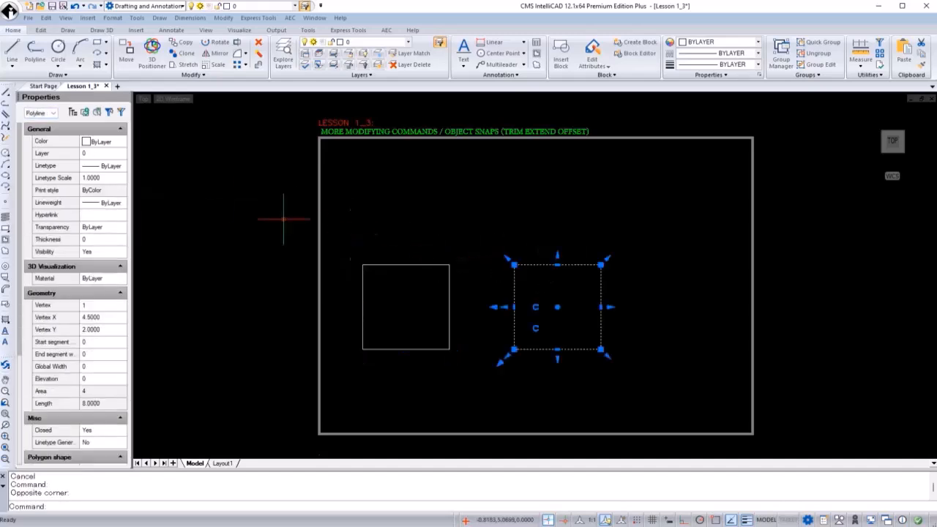
key("Escape")
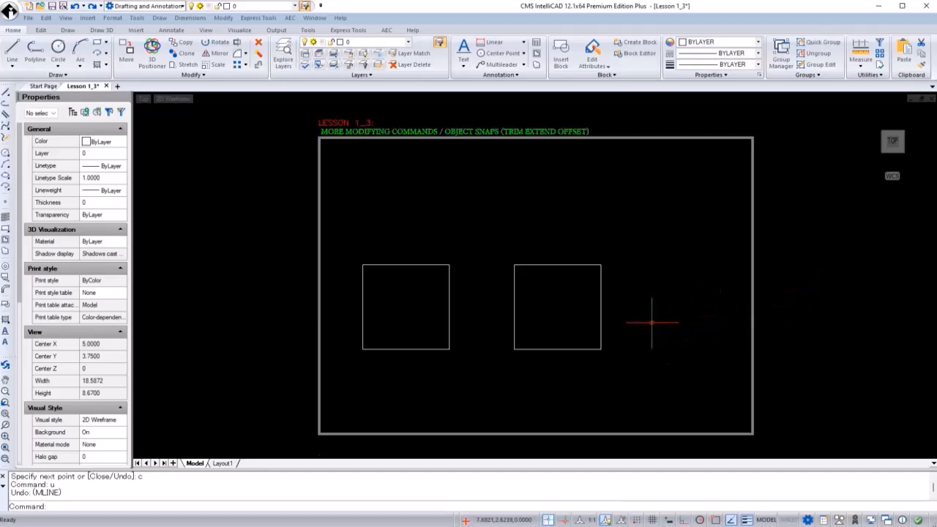
Start a multiline with scale 0.15 from point 8,2 to @1.5,0.
type("ml")
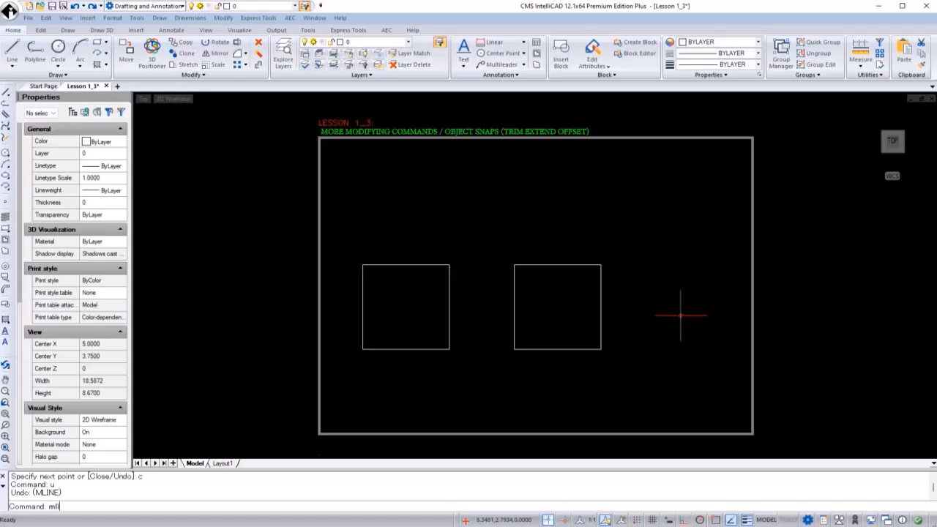
key("Return")
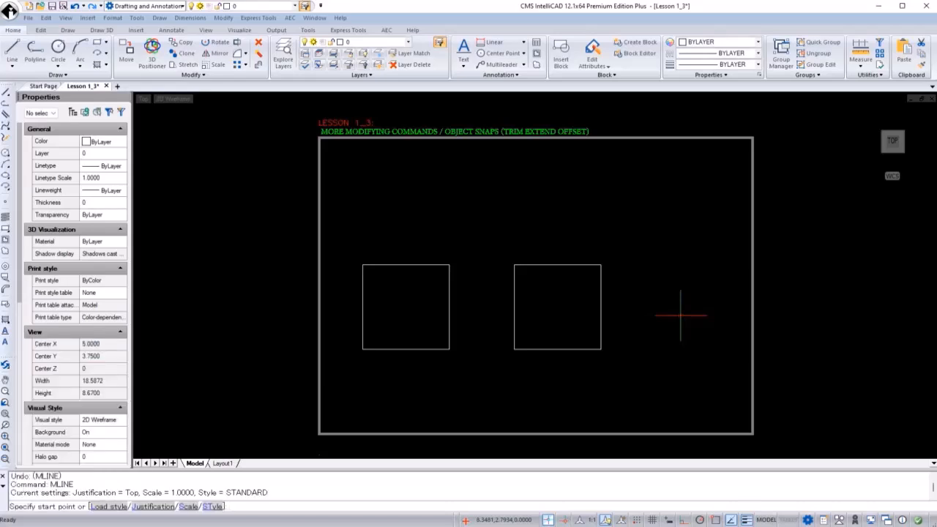
type("s")
key("Return")
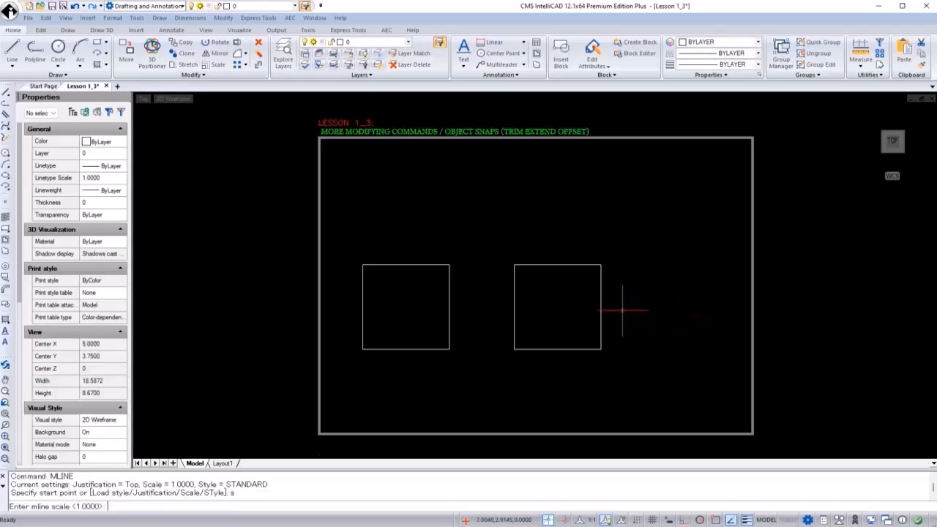
type("0.15")
key("Return")
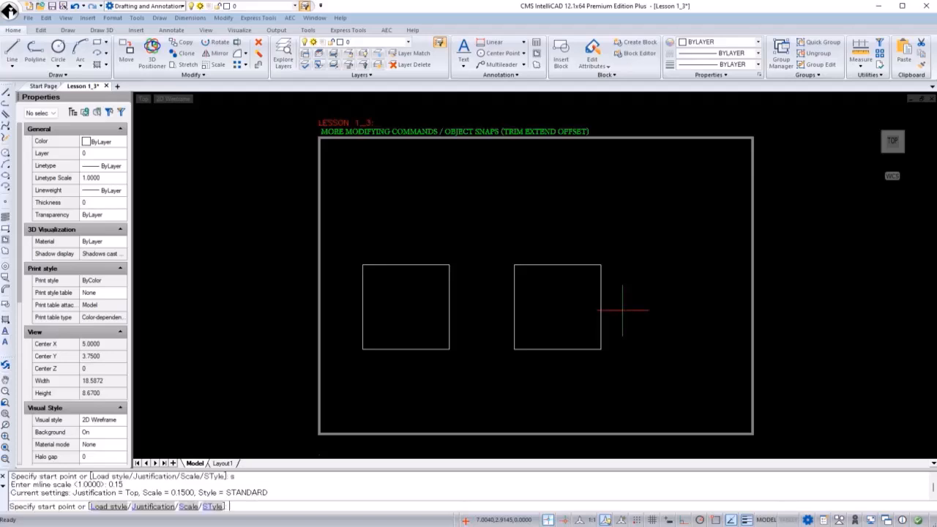
type("8,2")
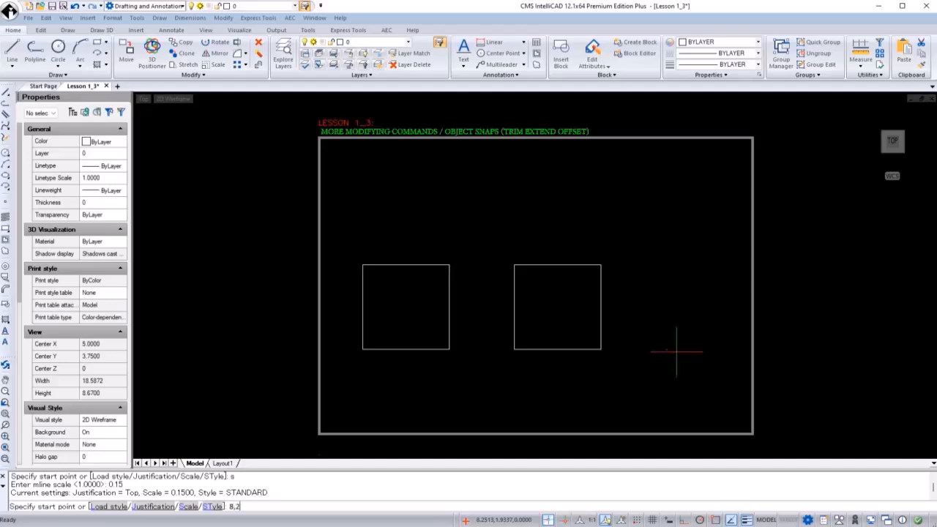
key("Return")
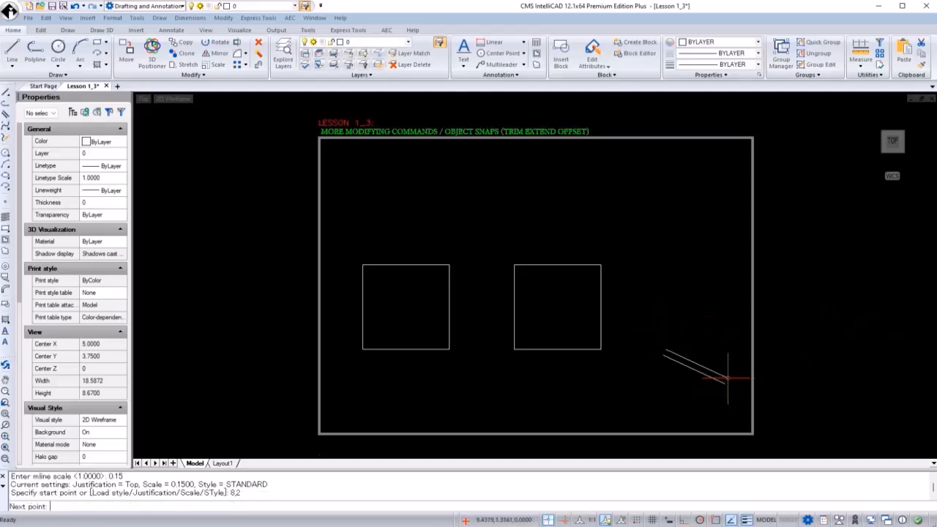
type("@1.5,0")
key("Return")
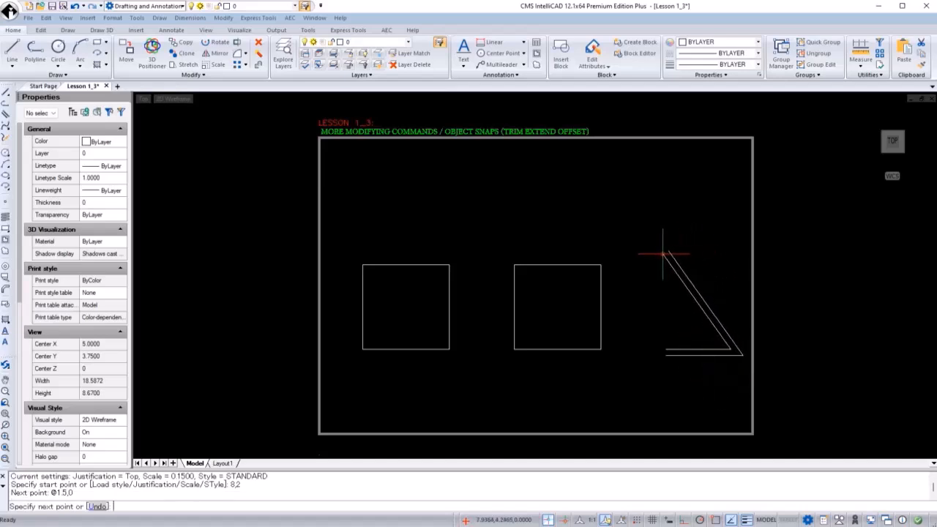
Continue the multiline to @0,1.5 and @-1.5,0, then close it.
type("@0,1.5")
key("Return")
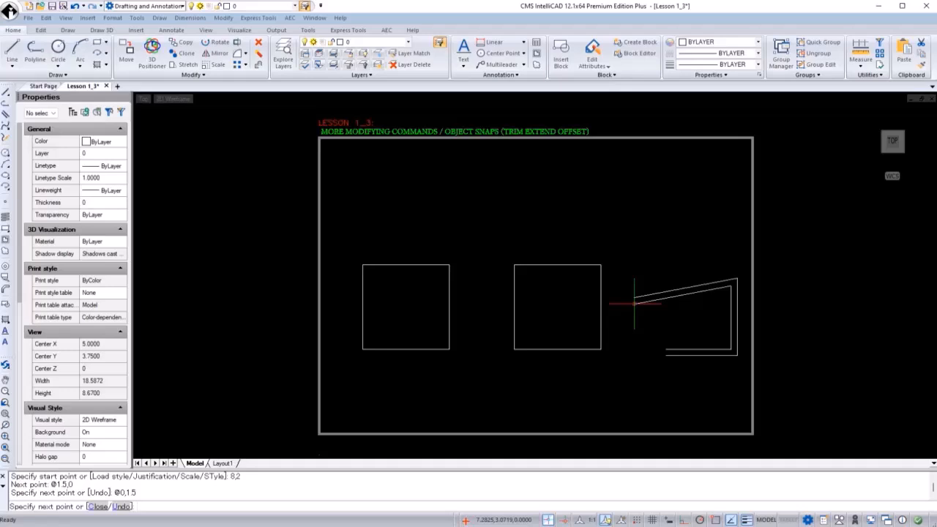
type("@-1.5,0")
key("Return")
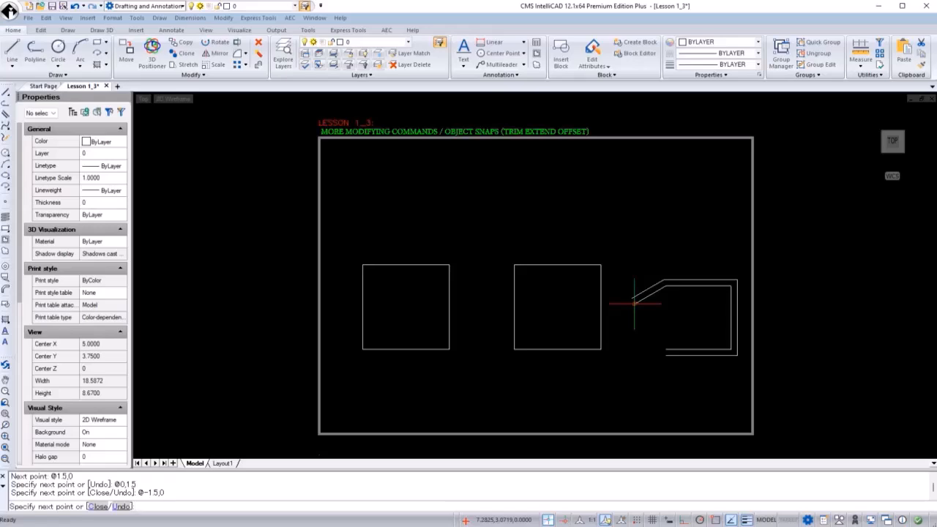
type("c")
key("Return")
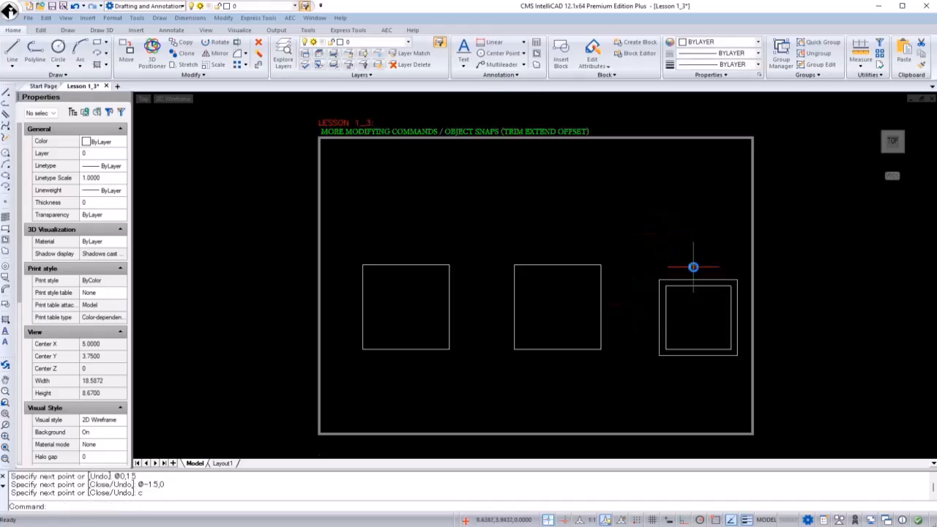
Select the multiline square to inspect its properties.
left_click(703, 257)
left_click(677, 302)
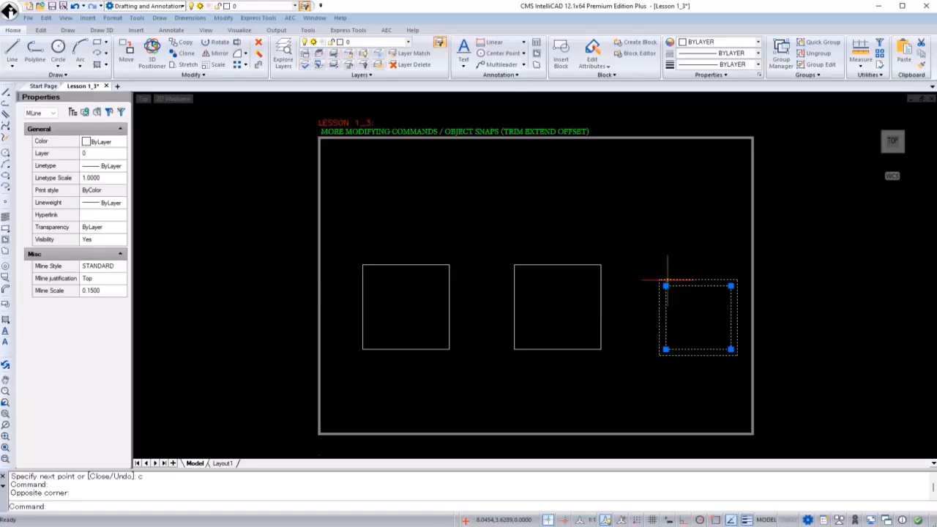
key("Escape")
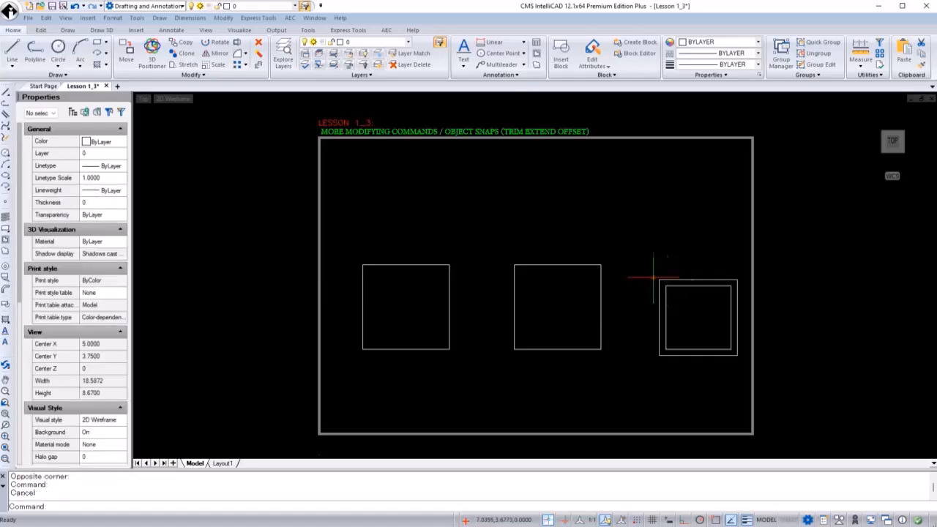
Draw a vertical line from point 2,5 to point 2,6.5.
left_click(6, 93)
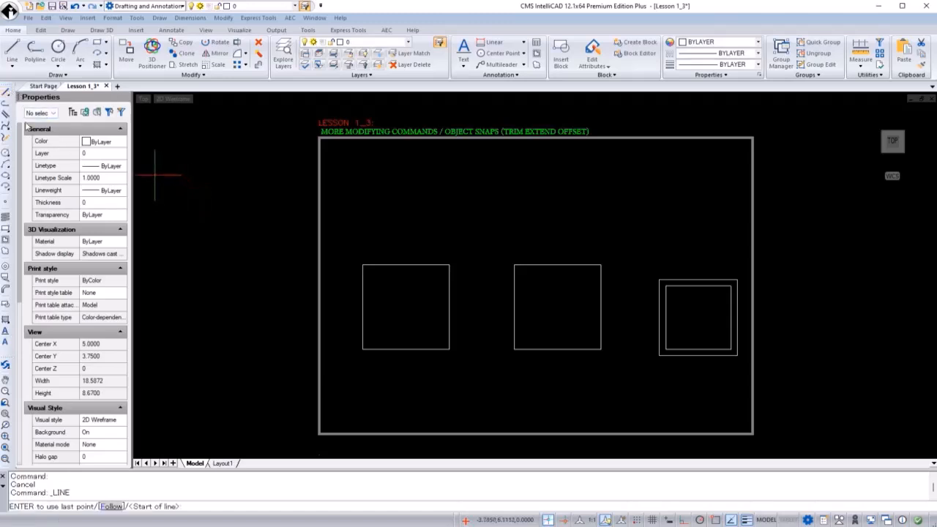
type("2")
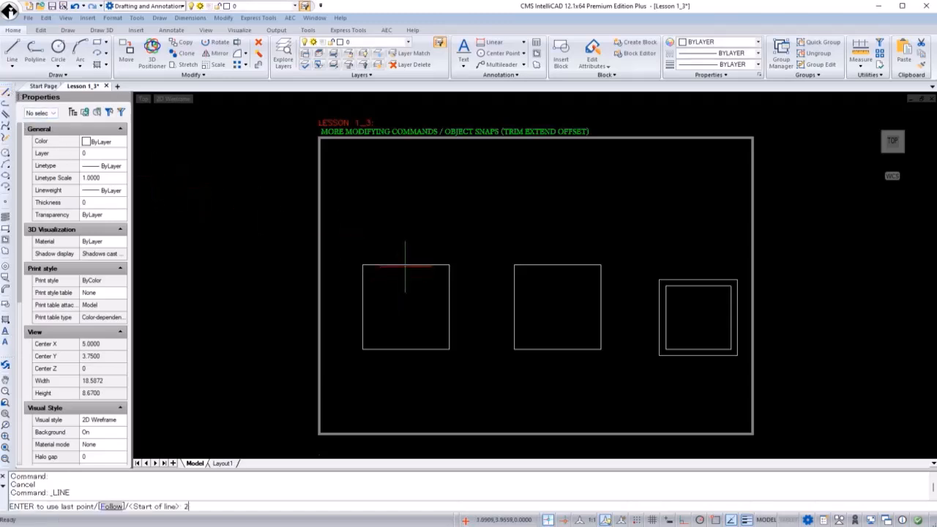
type(",5")
key("Return")
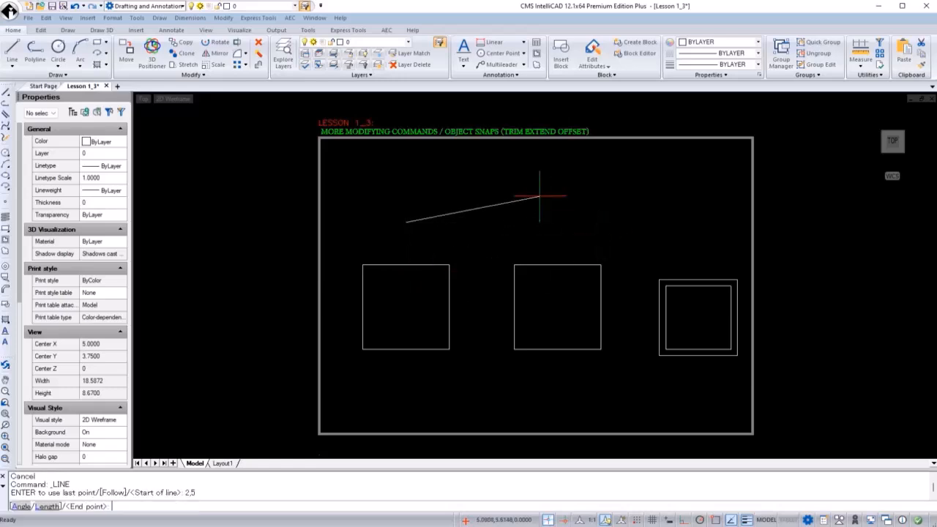
type("2,6.5")
key("Return")
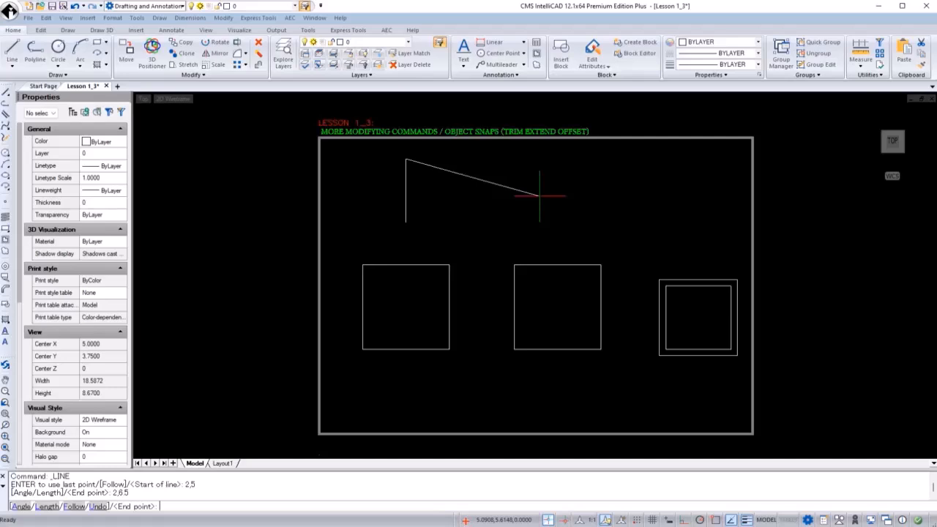
key("Return")
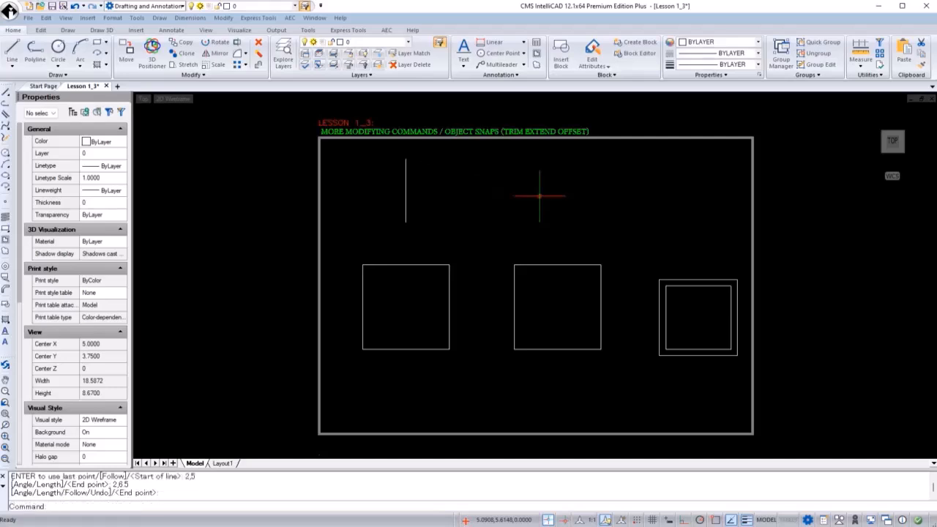
Draw a horizontal line from point 1,6 to point 3,6 crossing the vertical line.
key("Return")
type("1,6")
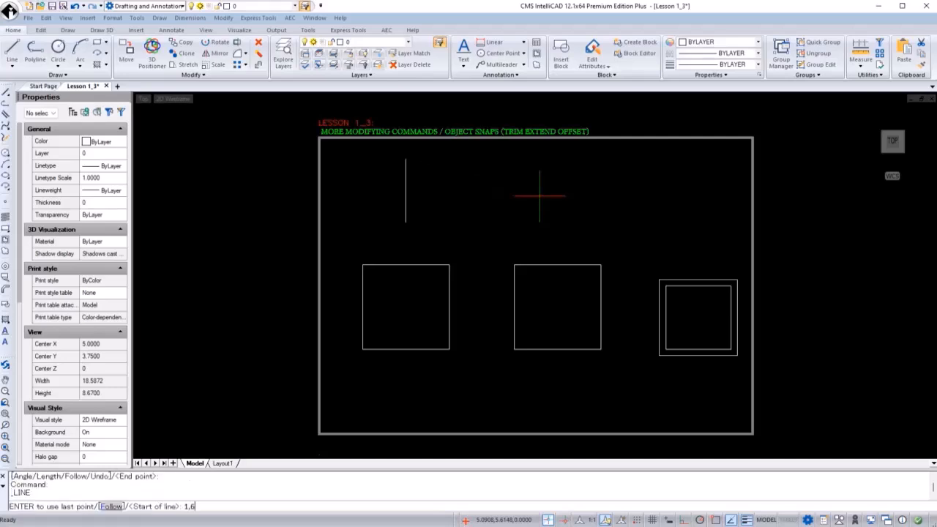
key("Return")
type("3,6")
key("Return")
key("Return")
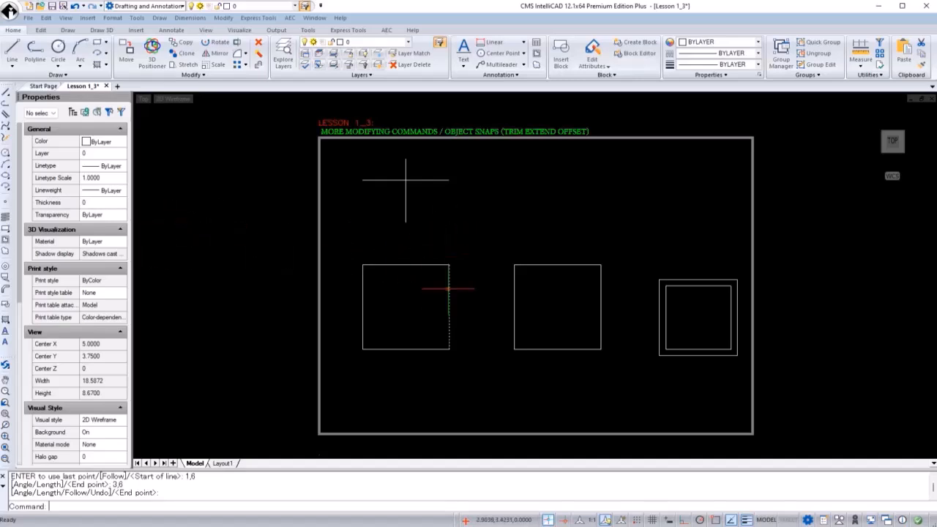
Trim the part of the vertical line above the horizontal line, using the horizontal line as the cutting edge.
type("TRIM")
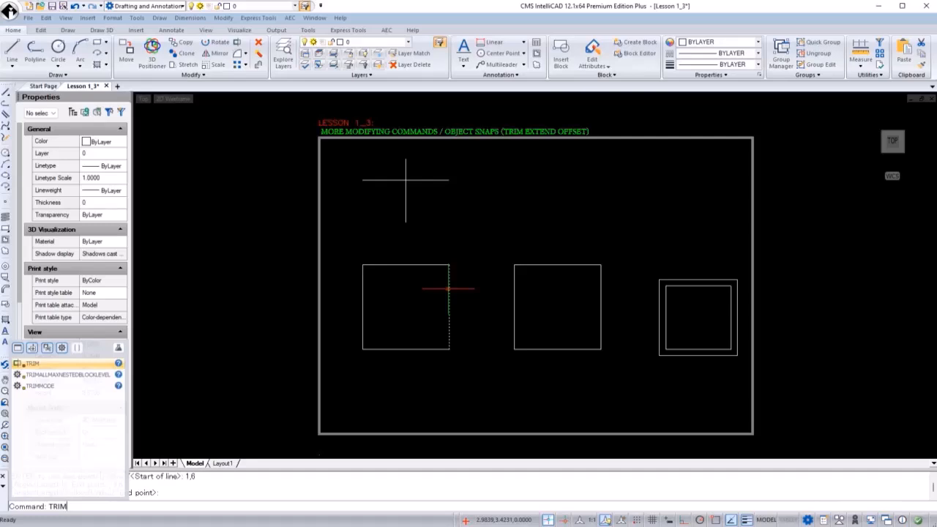
key("Return")
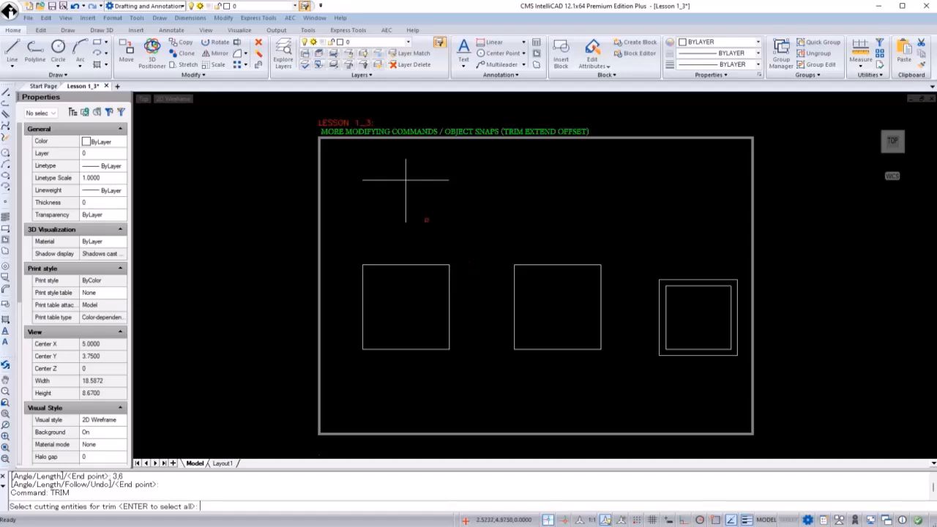
left_click(429, 159)
left_click(415, 189)
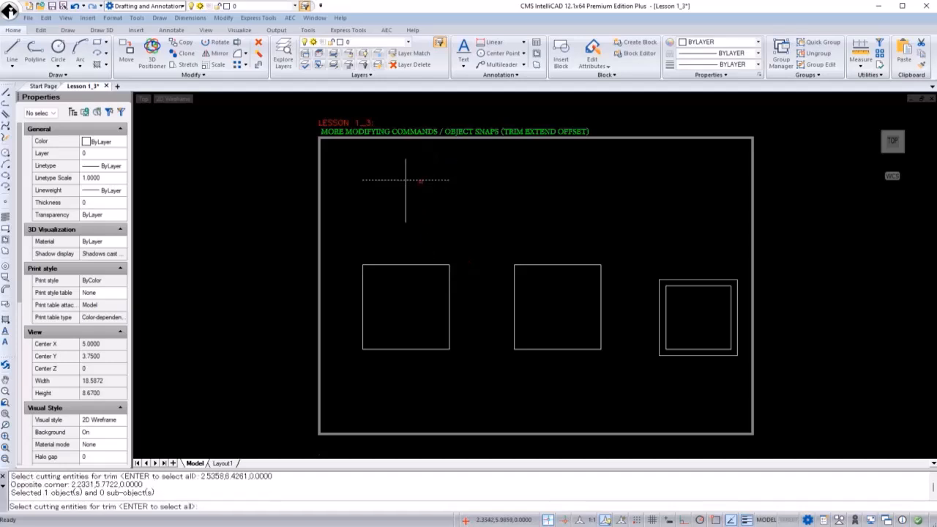
key("Return")
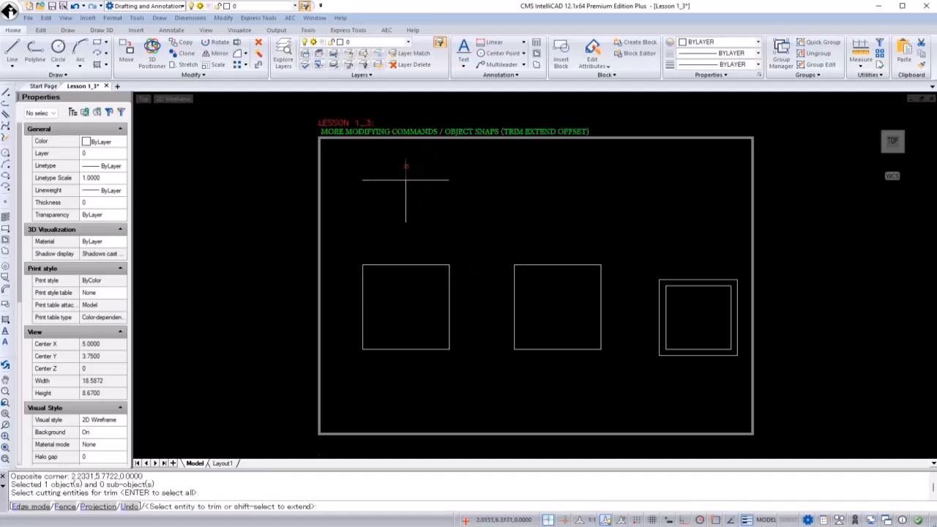
scroll(405, 166, "up", 2)
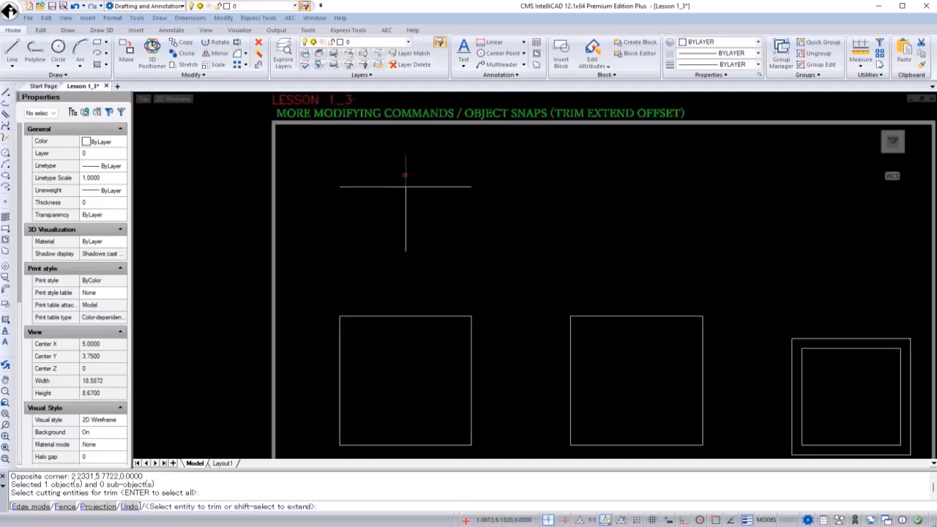
left_click(405, 176)
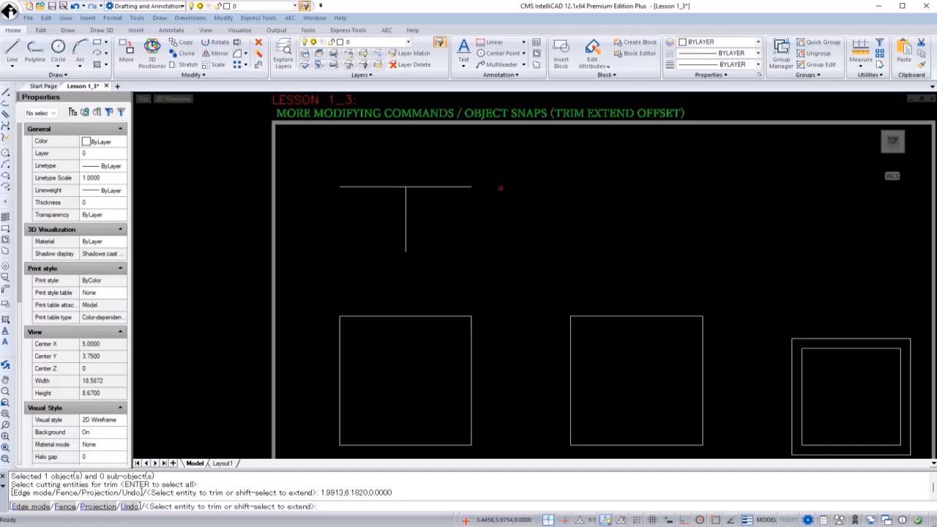
key("Return")
Draw a horizontal line from point 4,6.5 to point 6,6.5.
scroll(440, 183, "down", 1)
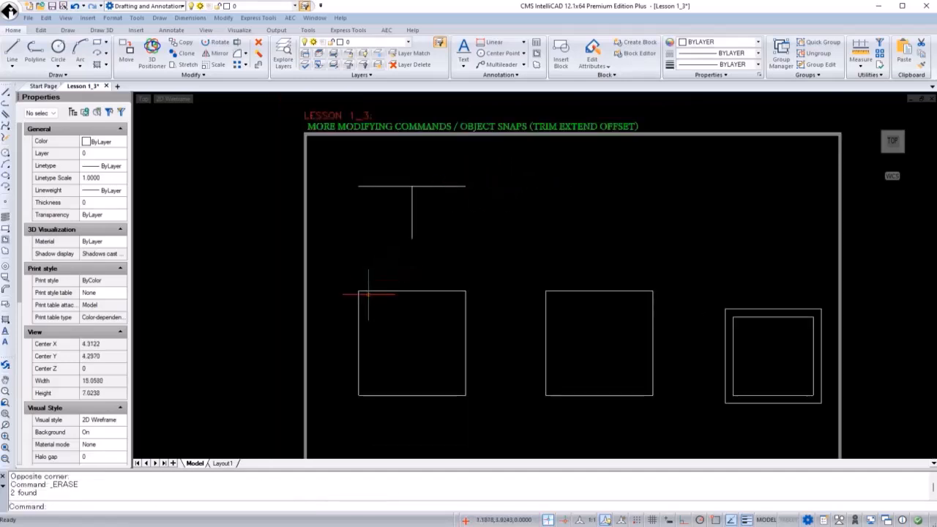
type("l")
key("Return")
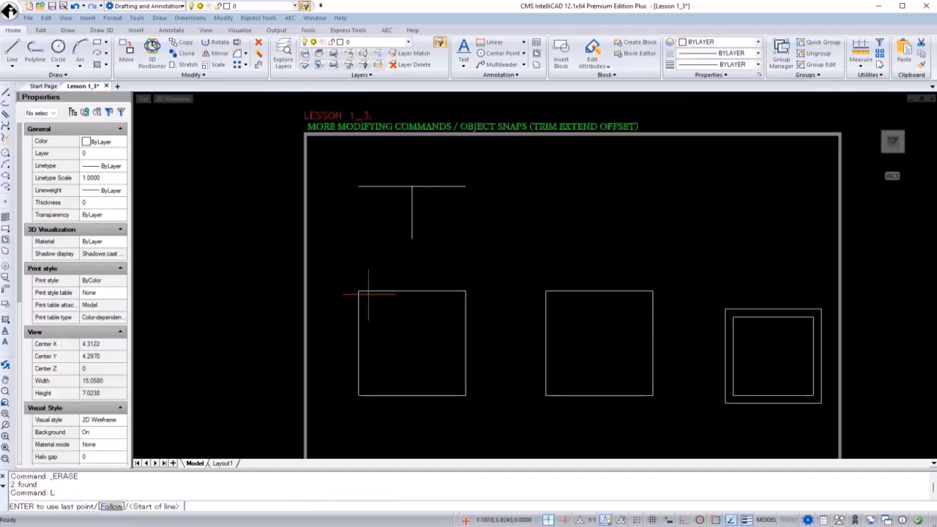
type("4,6.5")
key("Return")
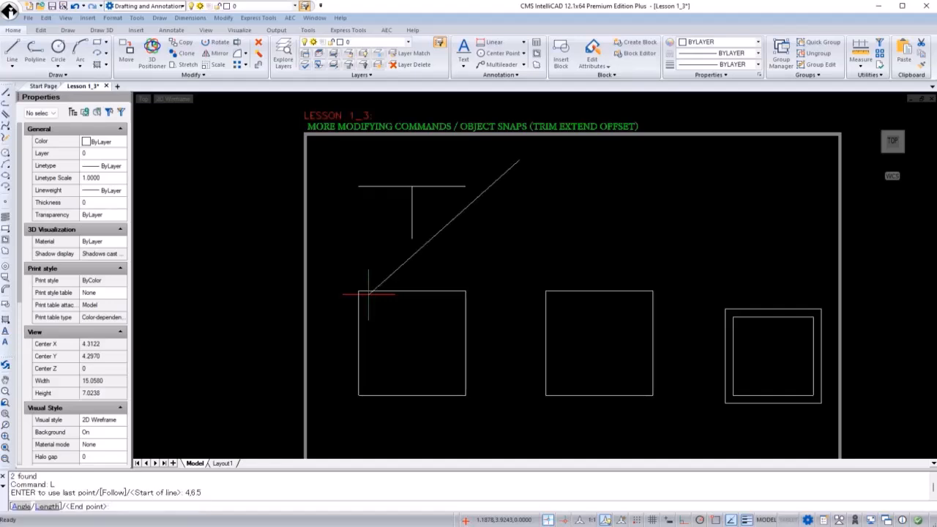
type("6")
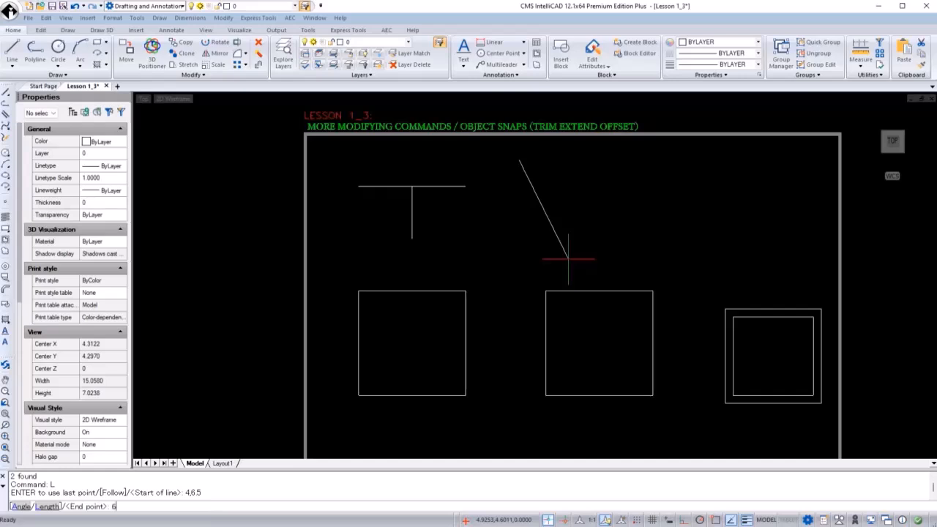
type(",6.5")
key("Return")
Draw a vertical line from point 5,5 to point 5,6 below the new horizontal line.
key("Return")
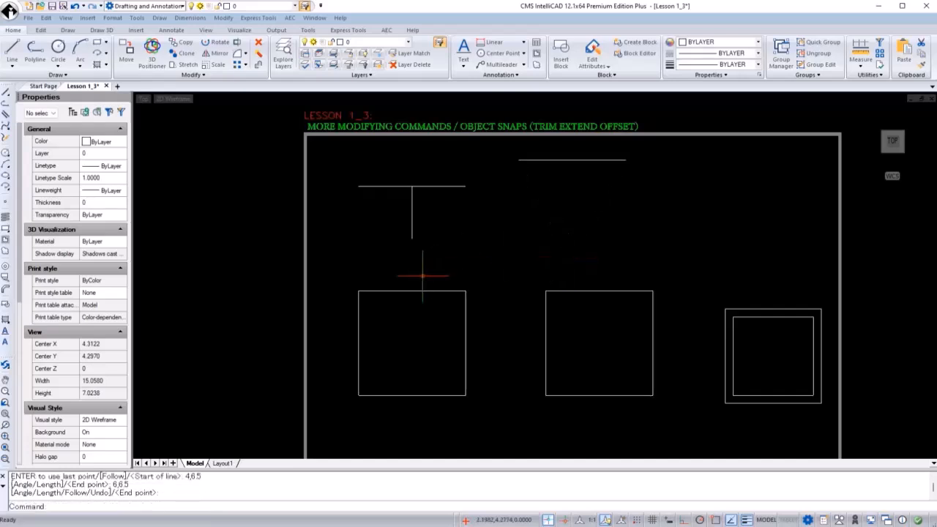
key("Return")
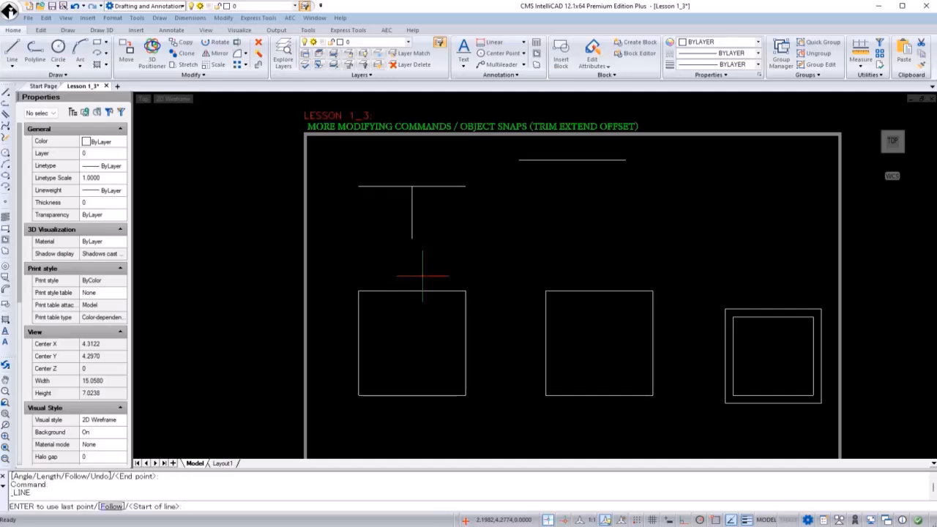
type("5,5")
key("Return")
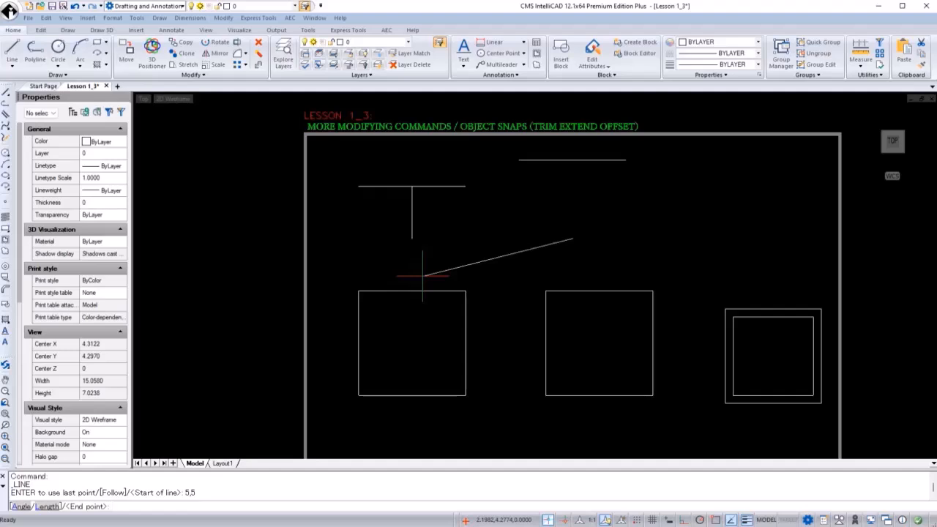
type("6")
key("Return")
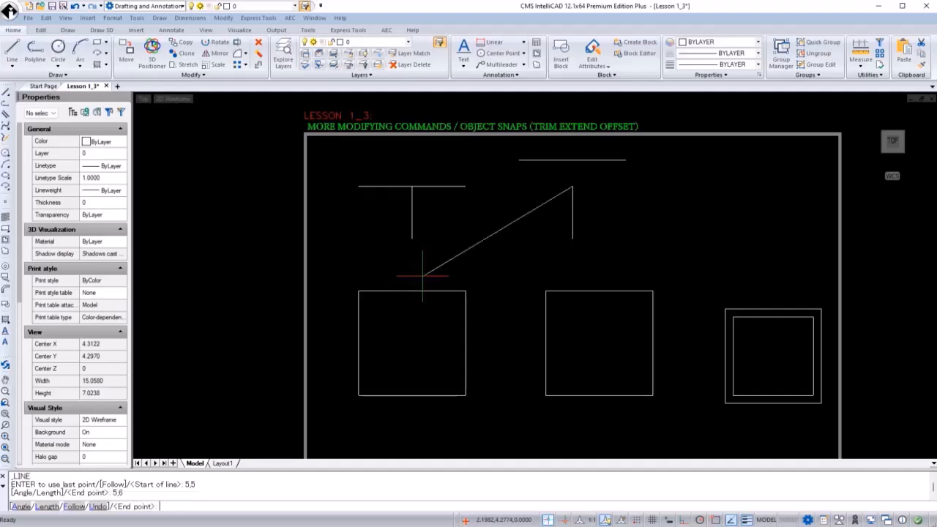
key("Return")
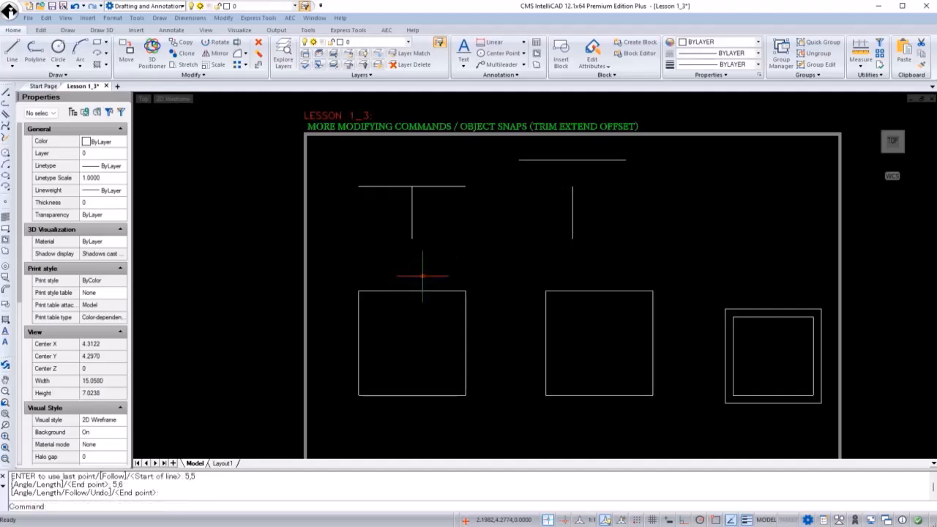
Extend the vertical line at x=5 up to the horizontal line as its boundary.
type("exte")
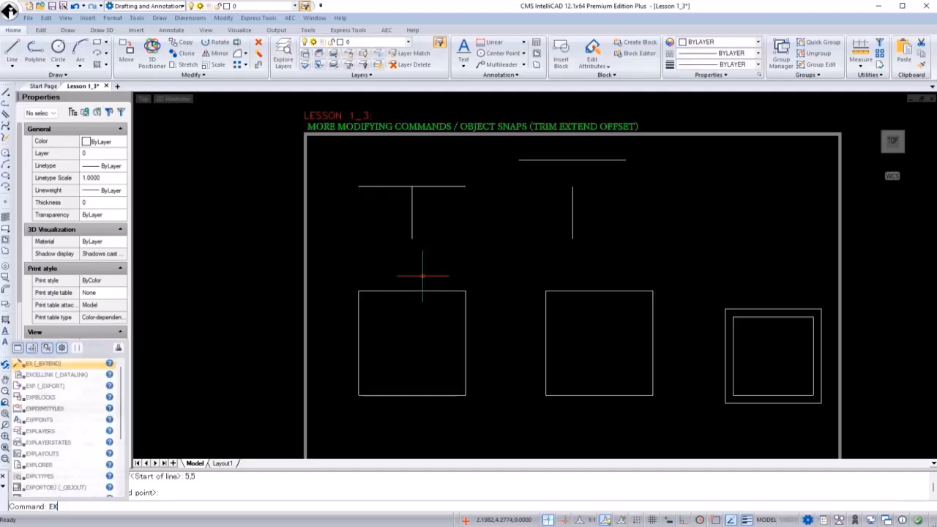
key("Return")
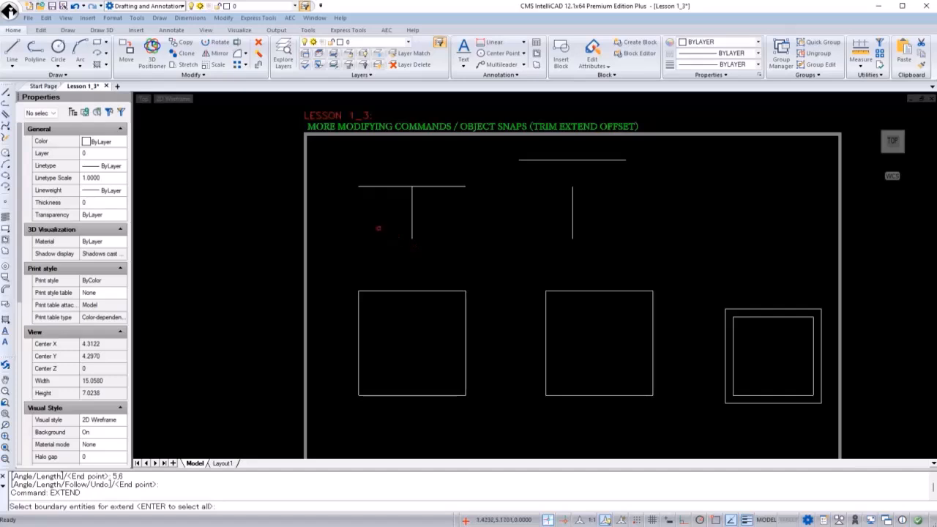
scroll(563, 162, "up", 2)
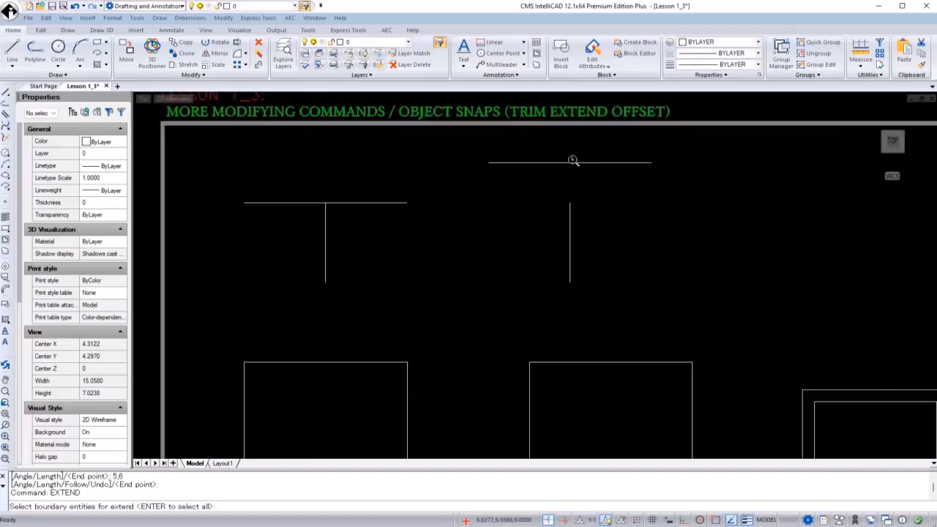
left_click(578, 163)
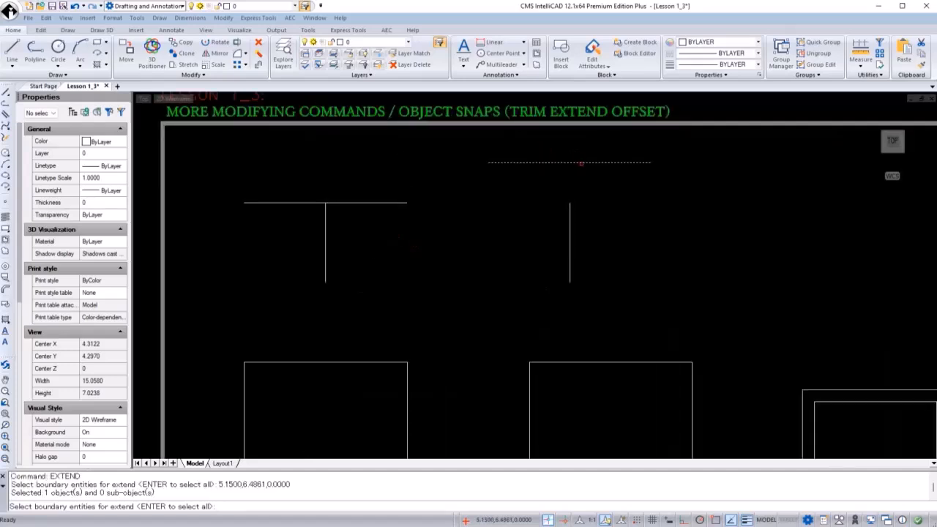
key("Return")
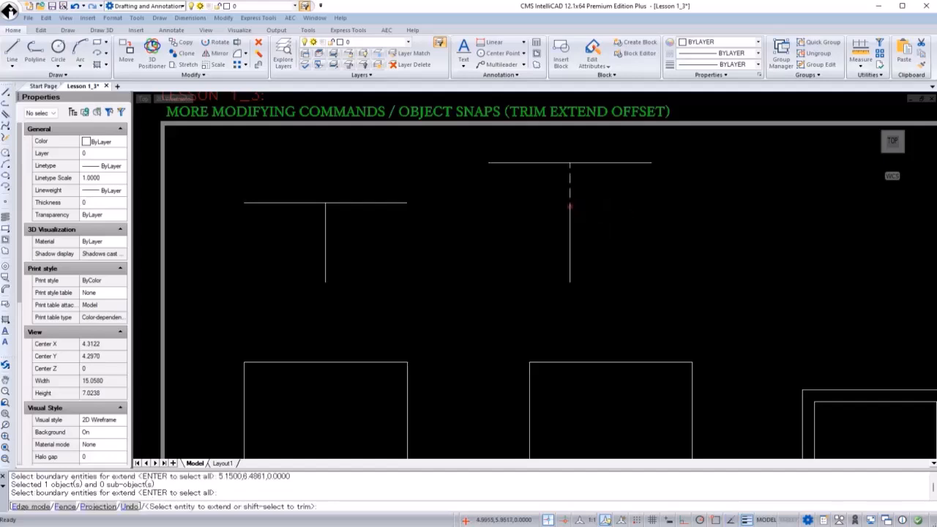
left_click(570, 201)
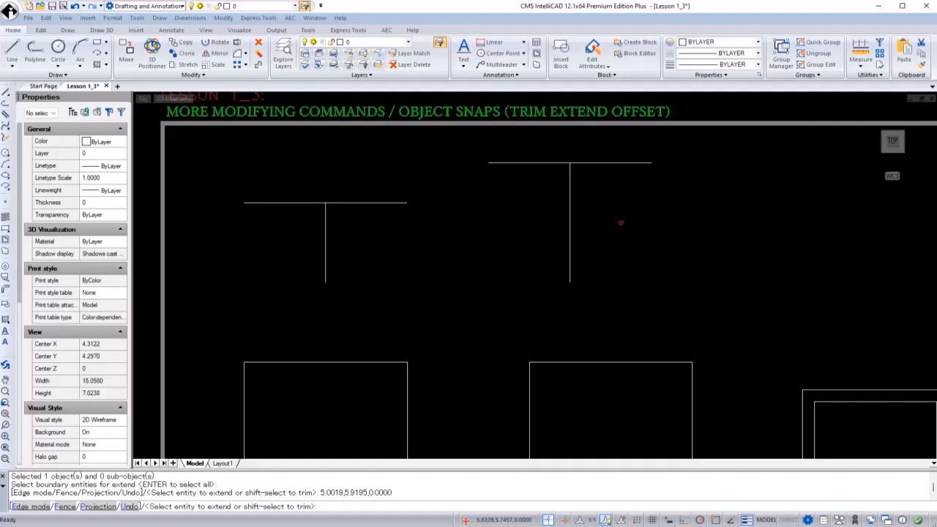
key("Return")
Draw a circle centered at 7.5,5.5 with radius 0.5.
scroll(614, 220, "down", 3)
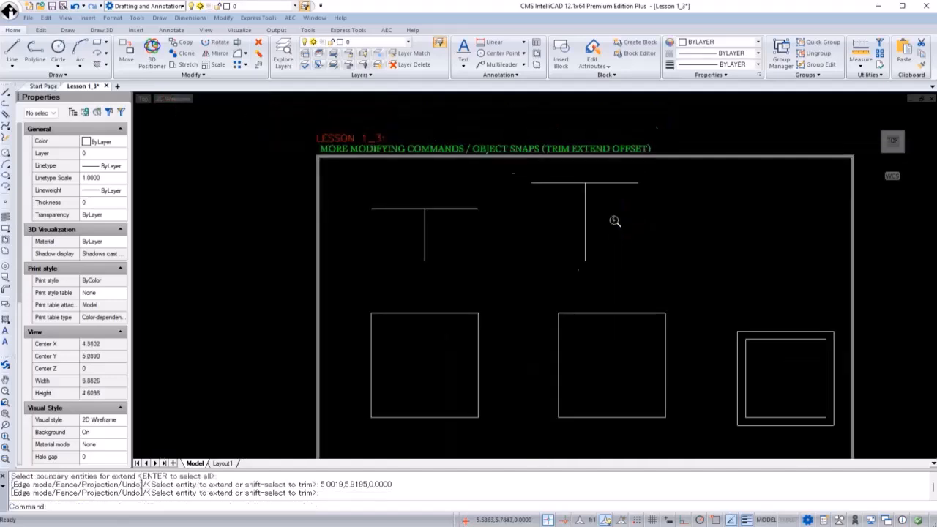
middle_click_drag(624, 247, 542, 214)
scroll(543, 212, "up", 1)
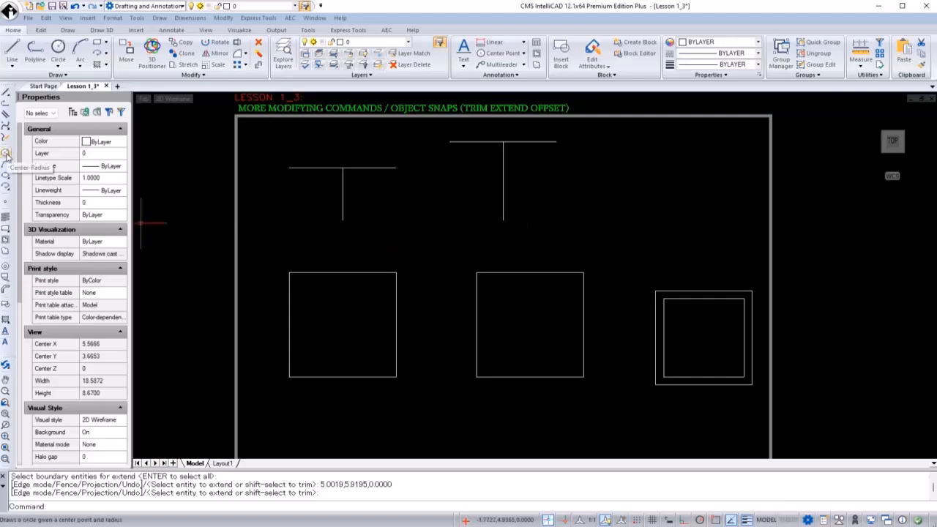
left_click(58, 47)
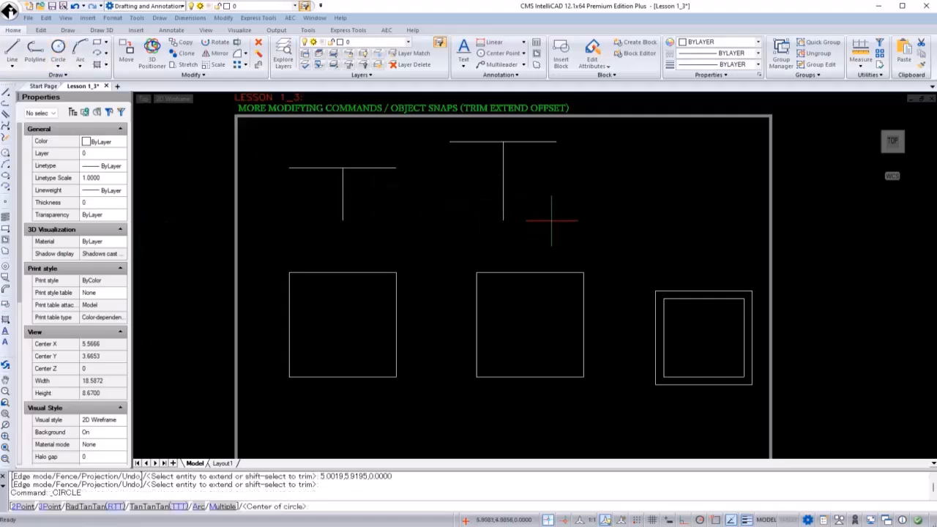
type("7.5,5")
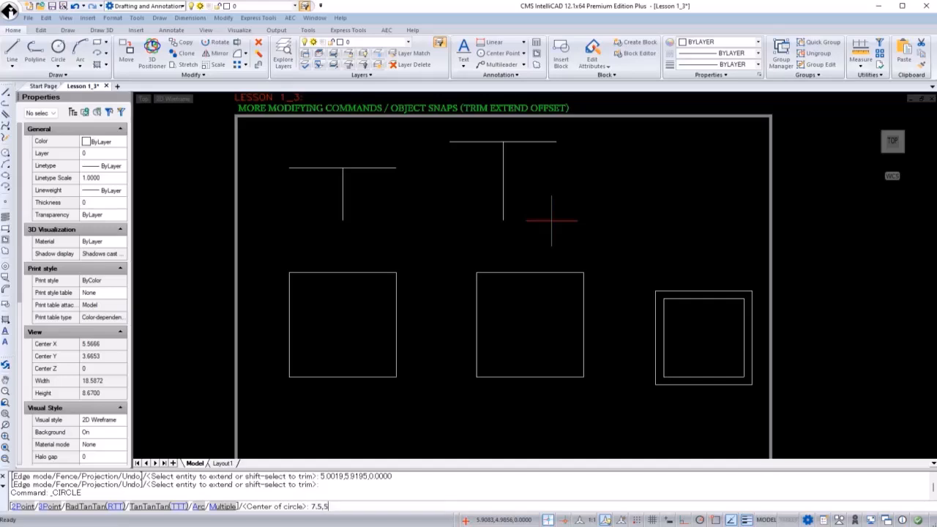
type(".5")
key("Return")
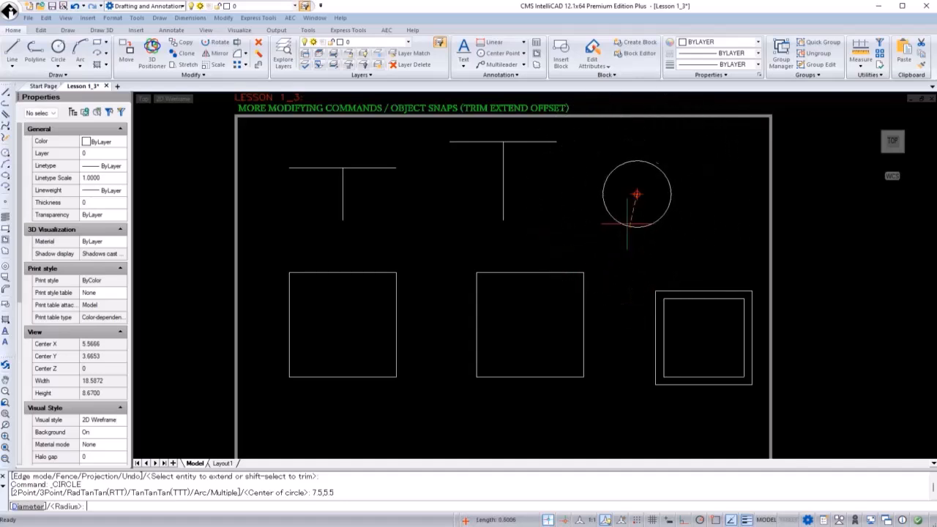
key("Return")
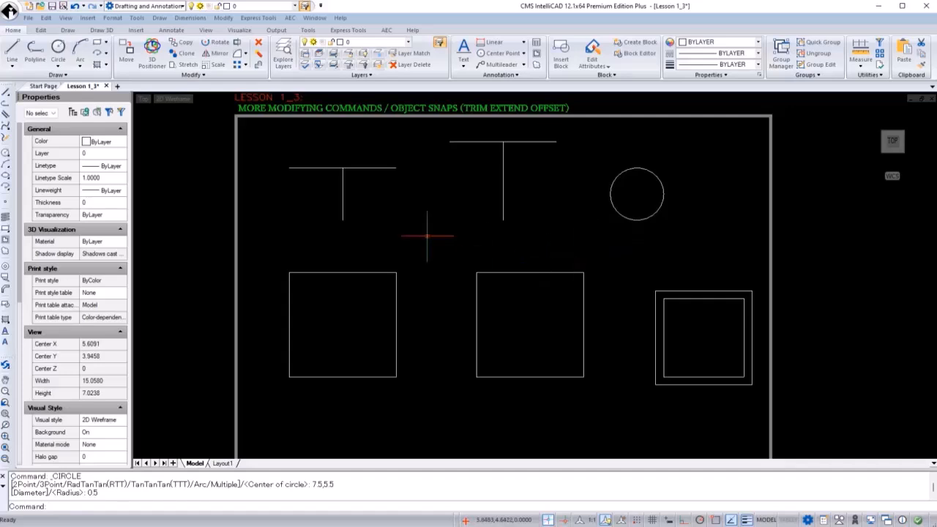
Offset the circle outward by a distance of 0.125.
type("OFFSET")
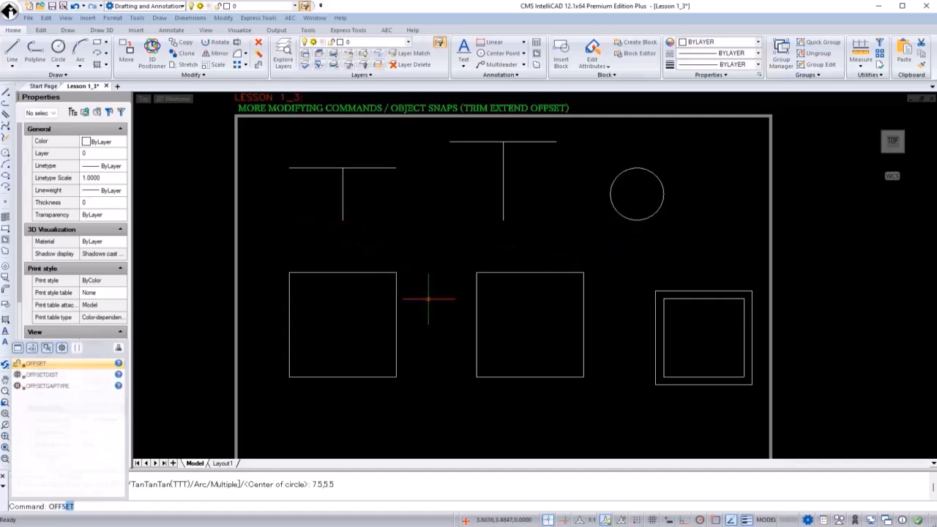
key("Return")
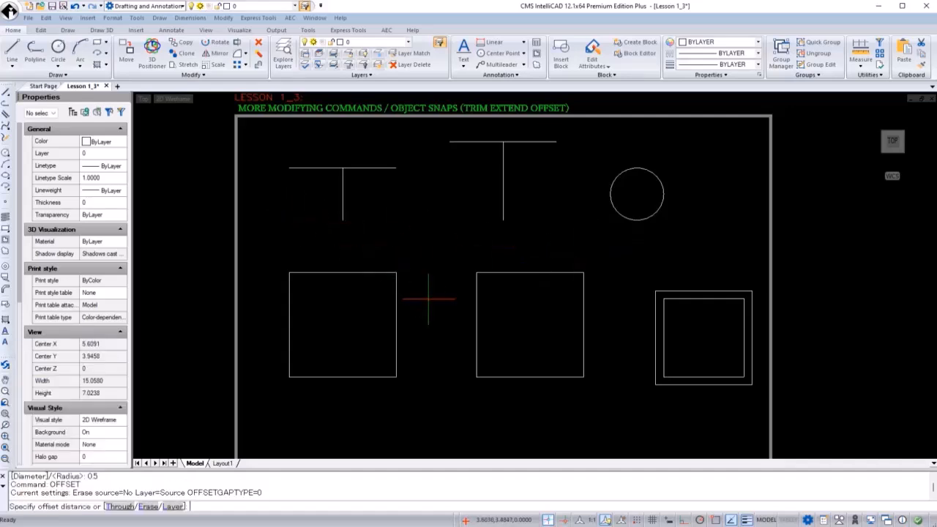
type("0.125")
key("Return")
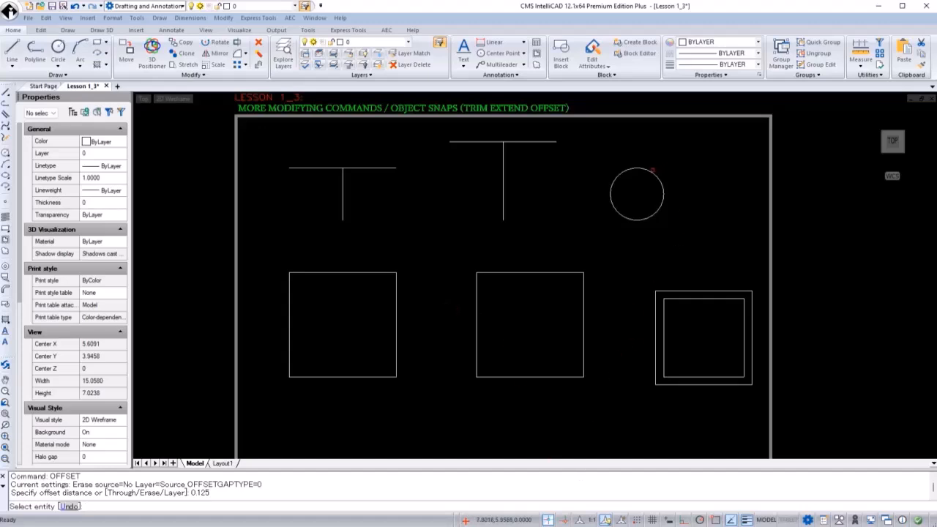
left_click(650, 170)
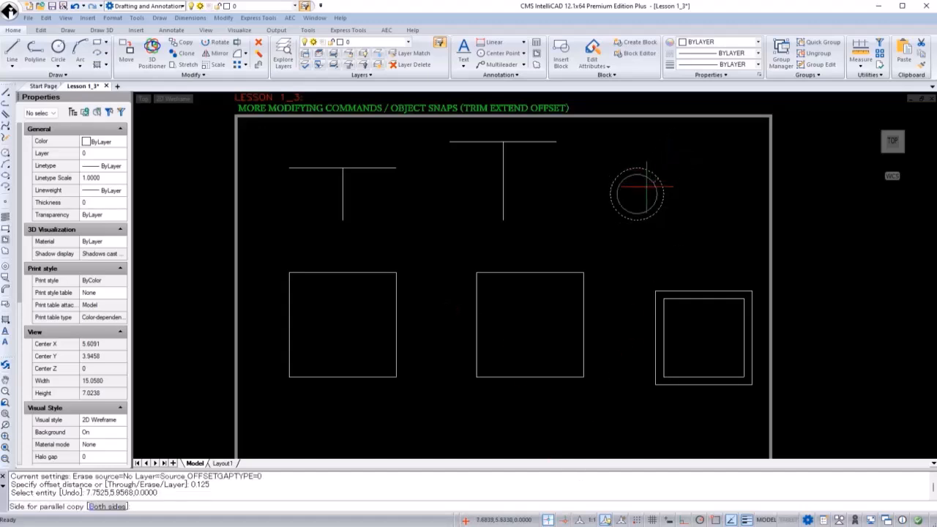
left_click(674, 161)
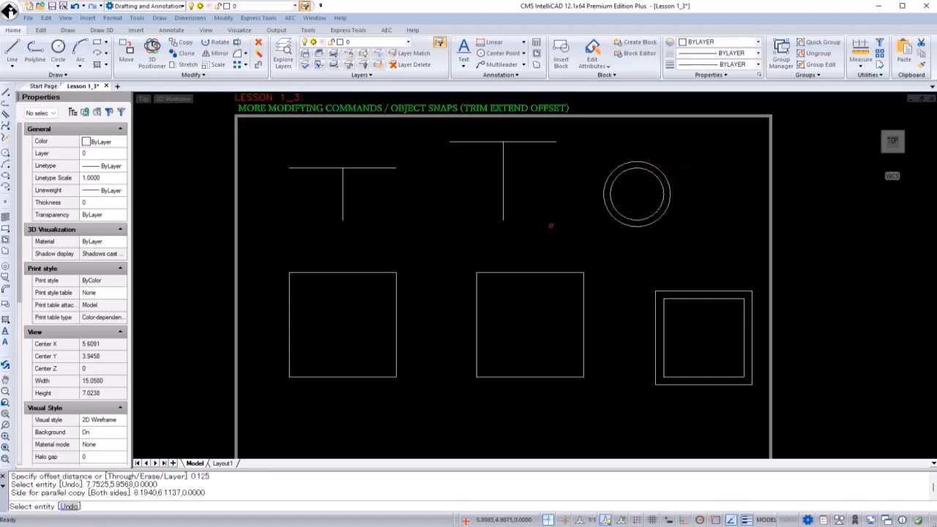
key("Return")
Turn on the Center and Midpoint entity snap modes in the drawing settings.
type("OS")
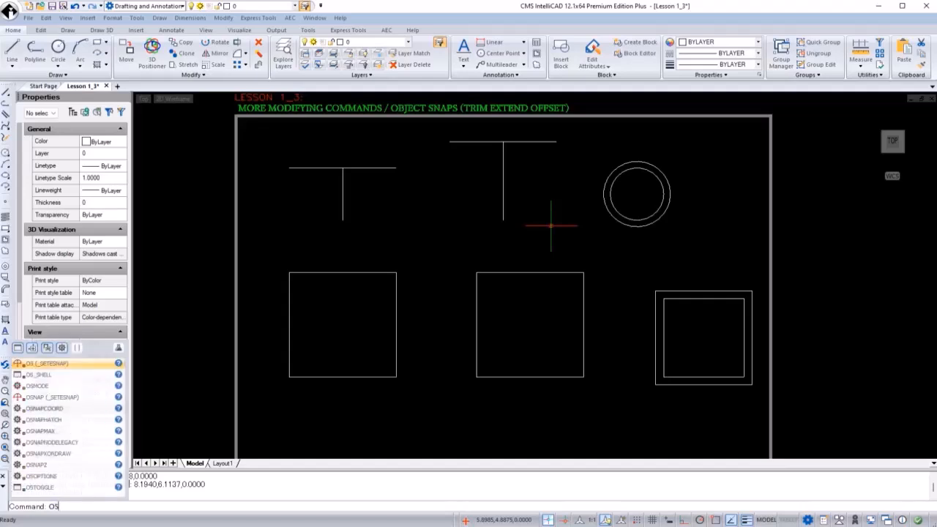
type("NAP")
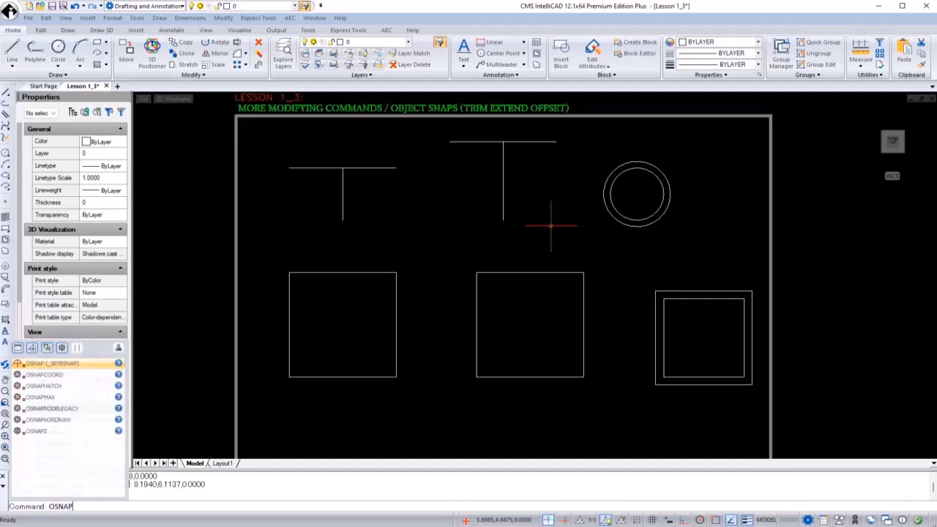
key("Return")
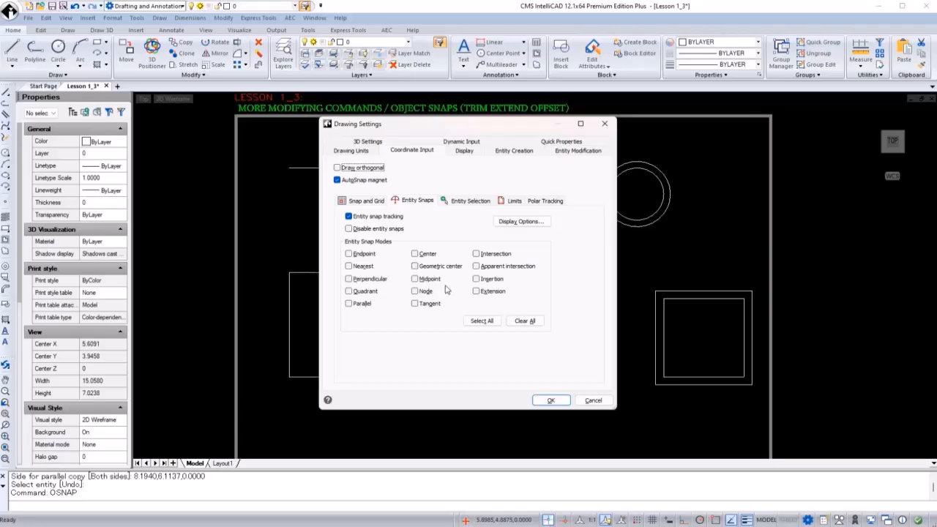
left_click(415, 254)
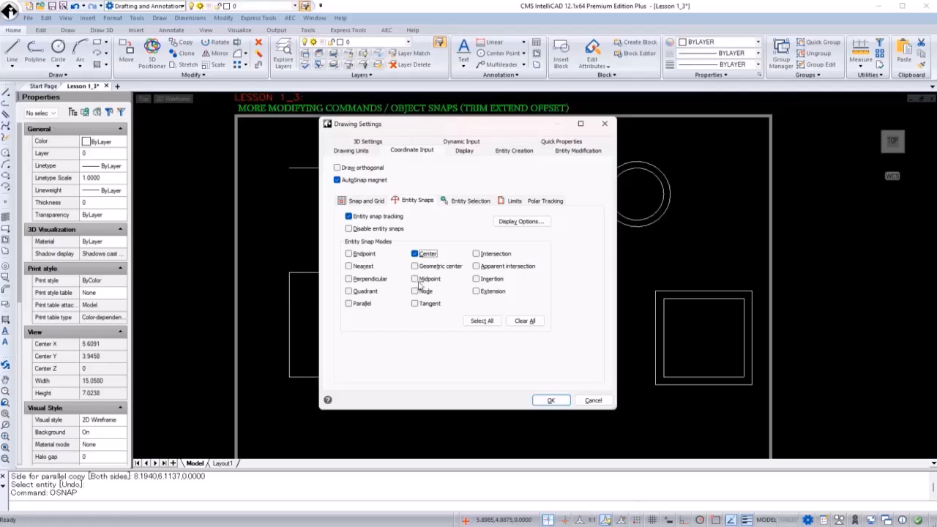
left_click(425, 282)
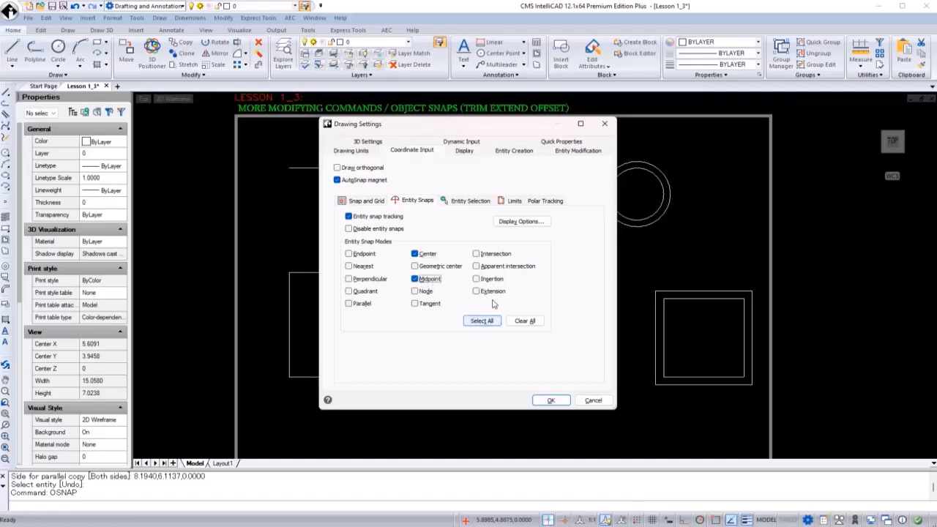
left_click(549, 402)
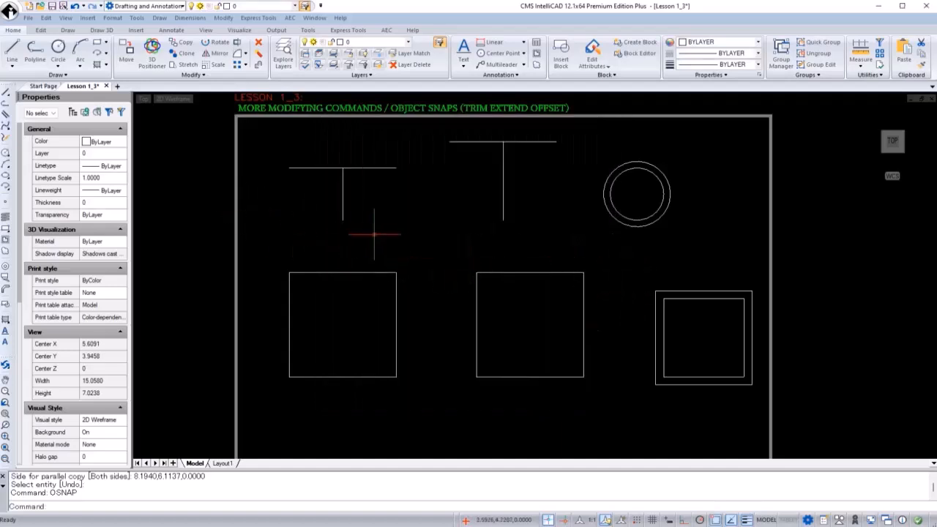
Draw a line from the circle's center to the midpoint of the middle square's top edge.
type("LI")
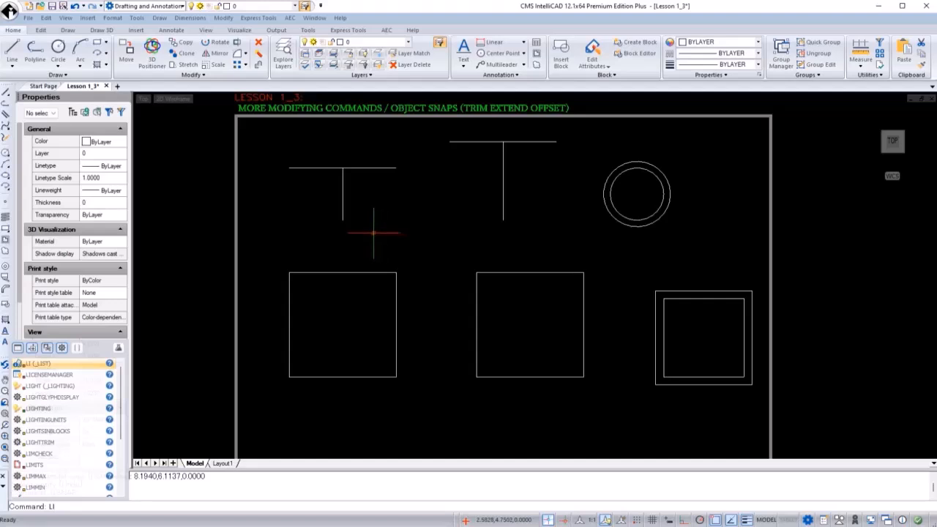
type("NE")
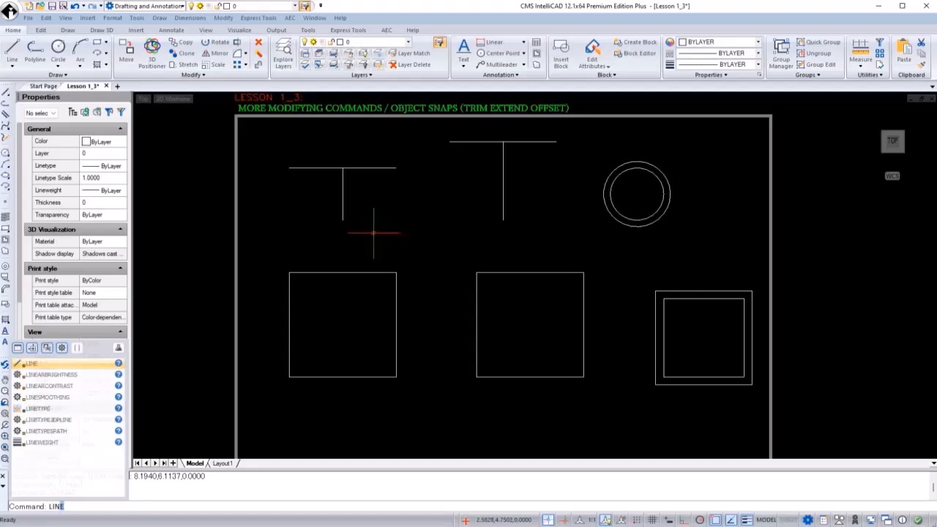
key("Return")
left_click(614, 215)
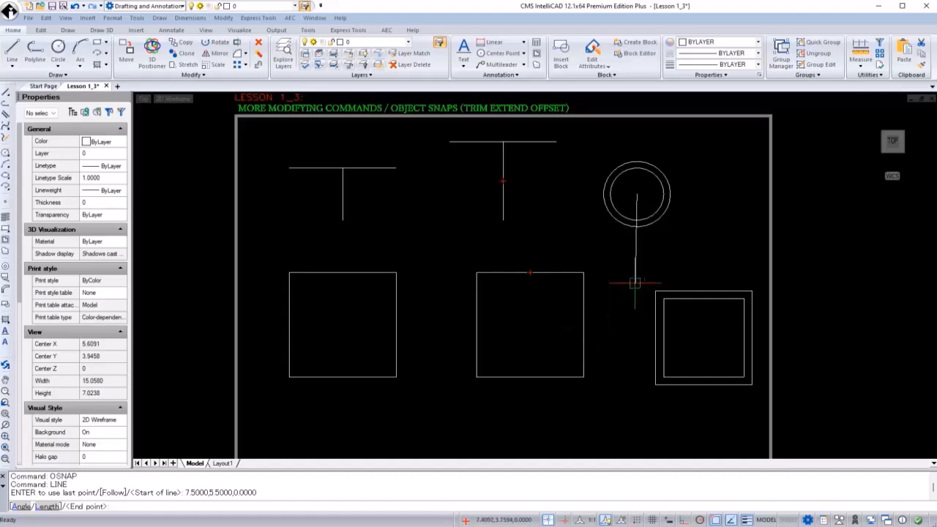
left_click(530, 273)
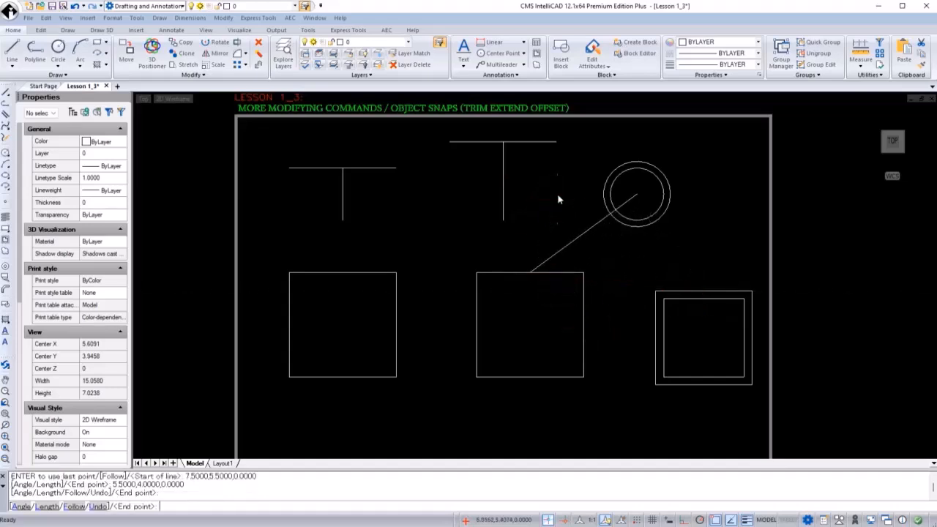
key("Return")
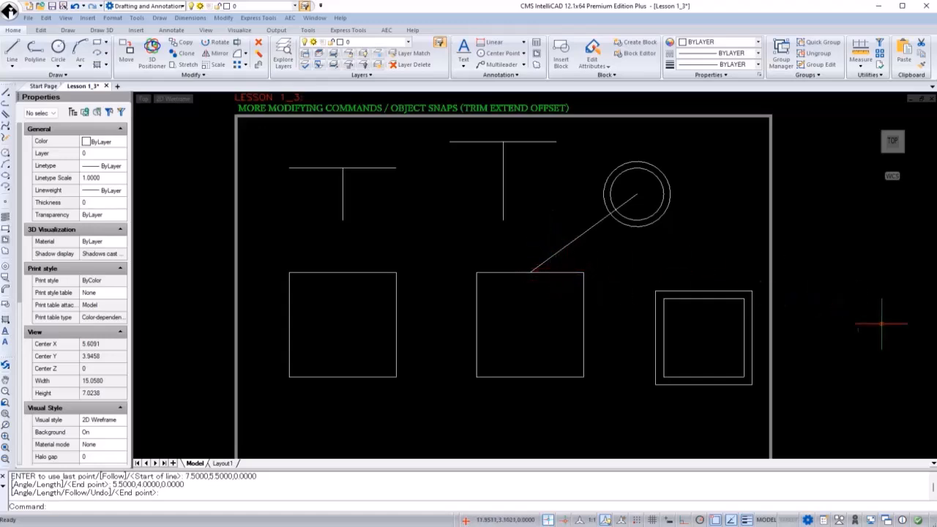